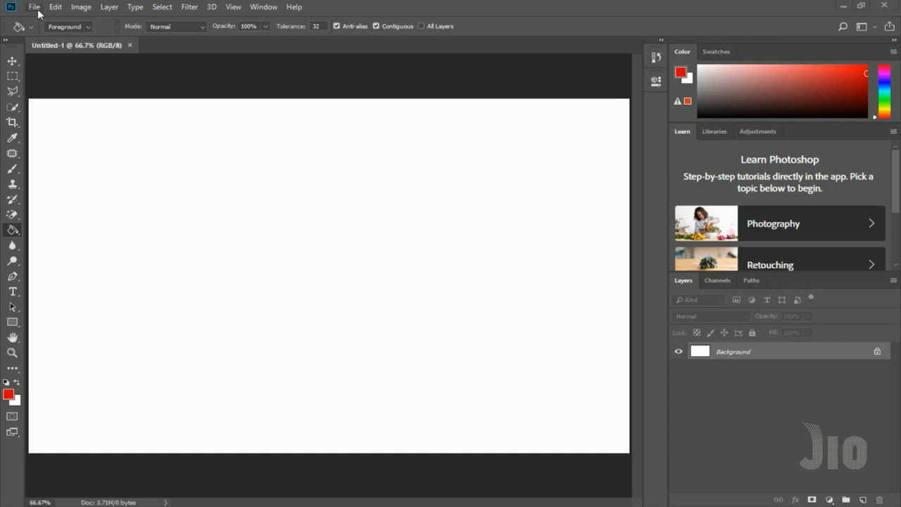
Step: Open the phone image sss and the climber photo d57cd6832d7bb233ddf285bed243a4ee together from the transfrorm folder
click(34, 7)
click(44, 31)
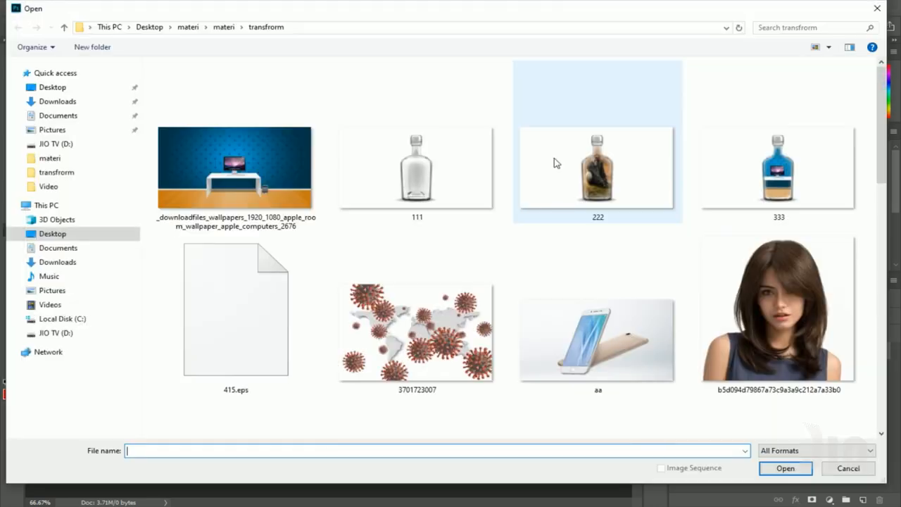
drag(886, 163, 883, 405)
click(611, 259)
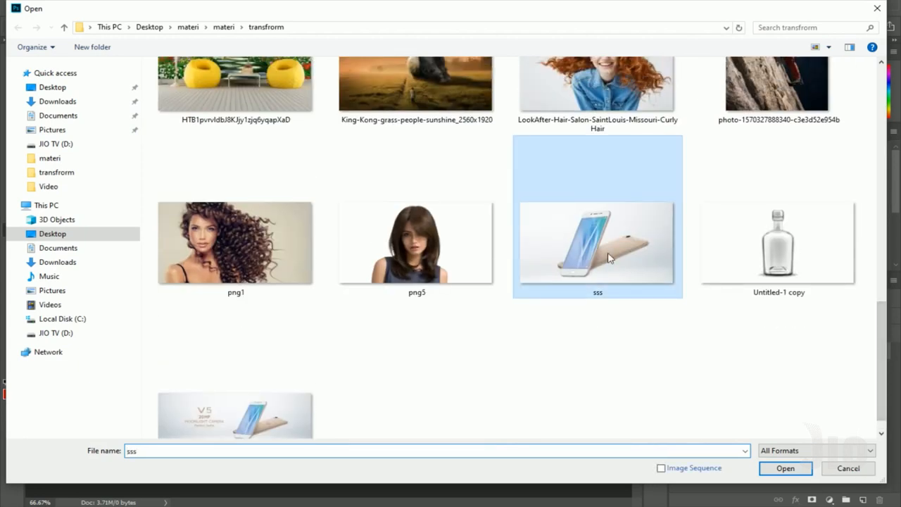
drag(883, 350, 877, 200)
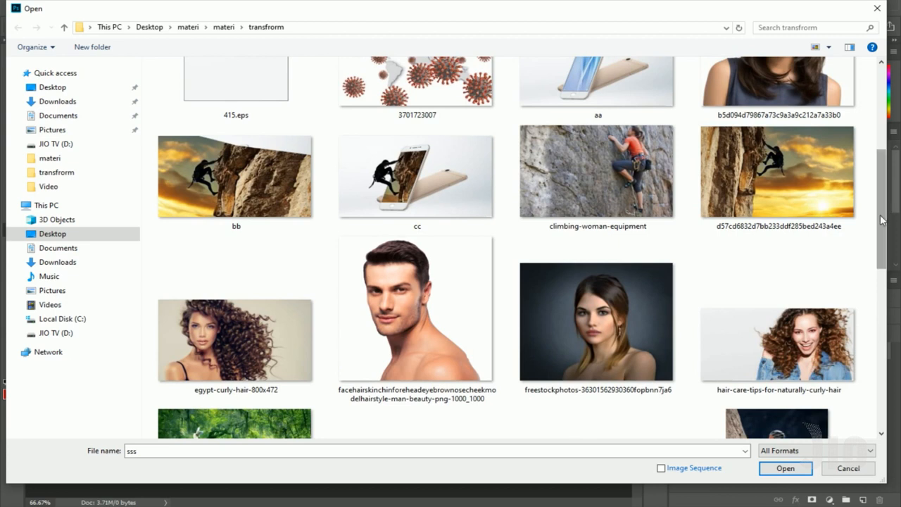
ctrl+click(779, 197)
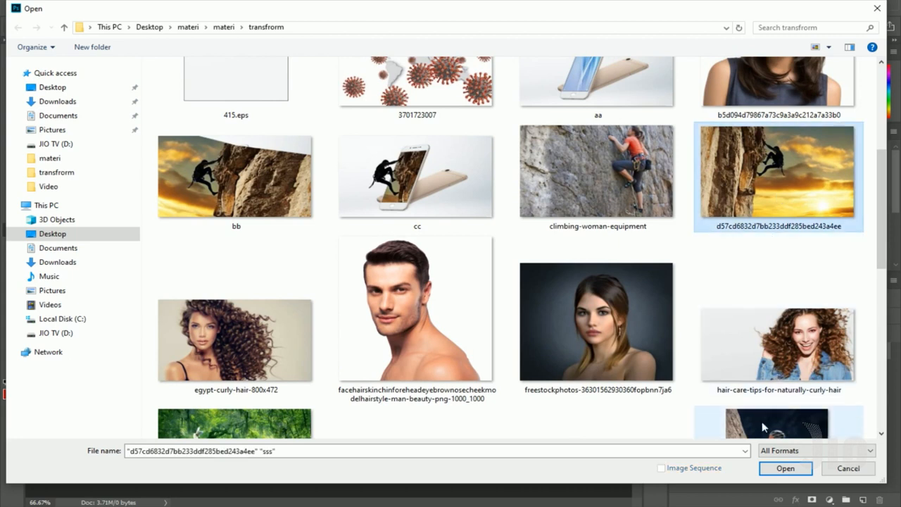
click(774, 468)
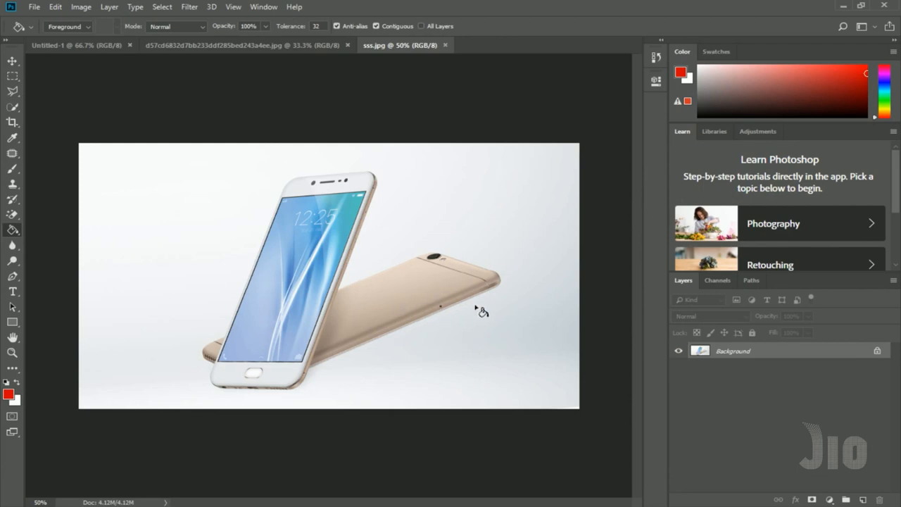
Step: Copy the climber photo into the sss.jpg document so it covers the phones, and lower its layer opacity to 70%
click(271, 46)
click(12, 61)
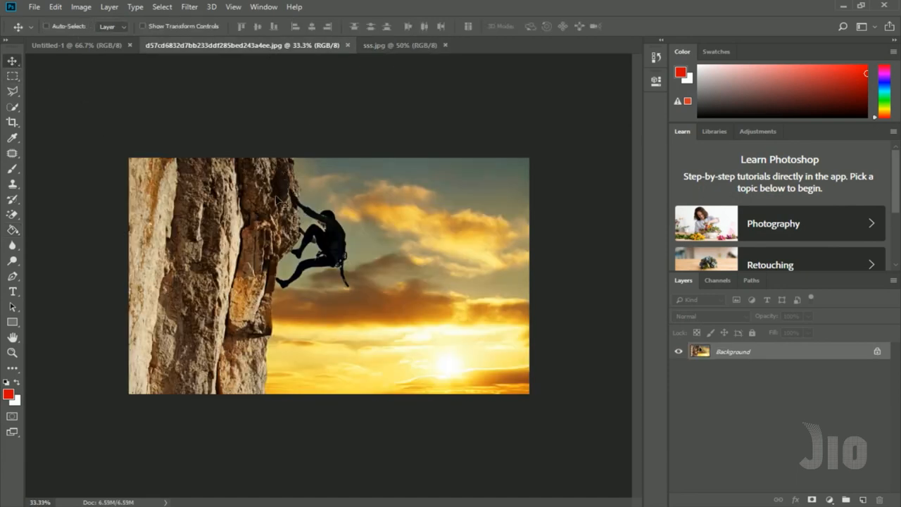
drag(280, 204, 324, 306)
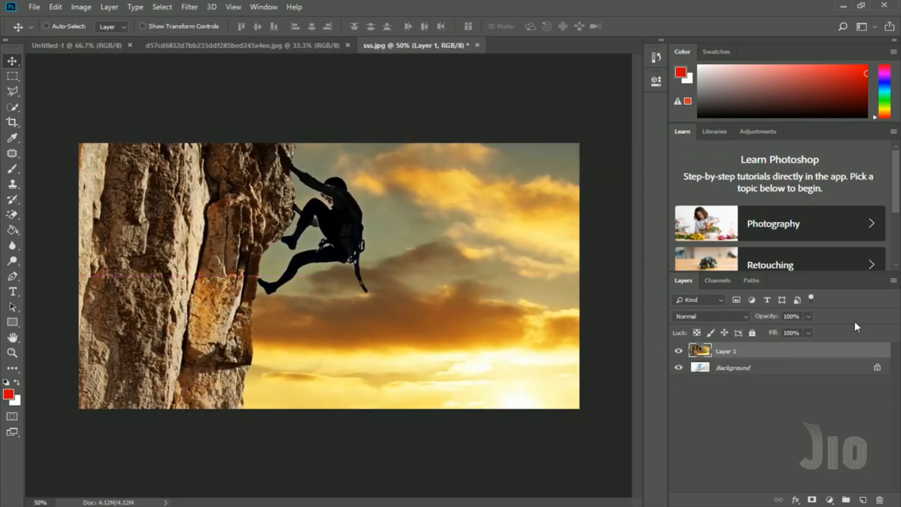
click(809, 317)
drag(810, 331, 799, 332)
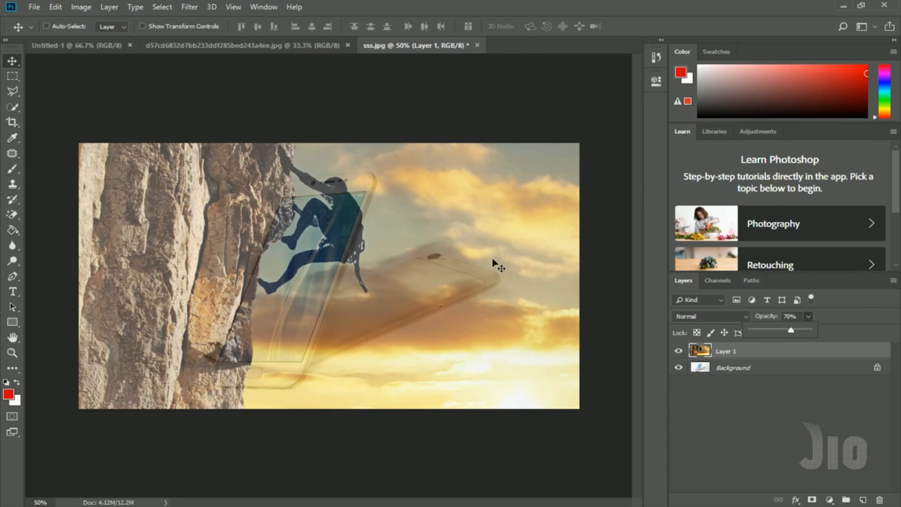
key(ctrl+minus)
key(ctrl+t)
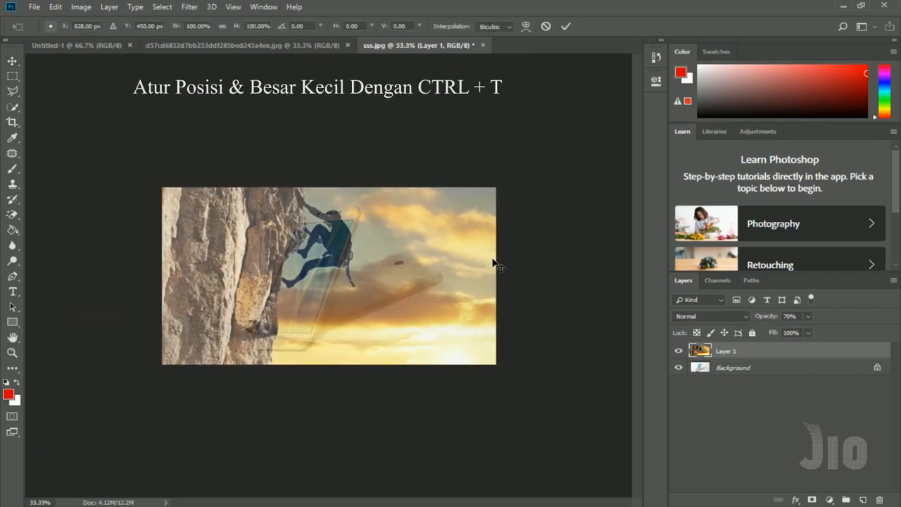
drag(535, 157, 473, 200)
key(Escape)
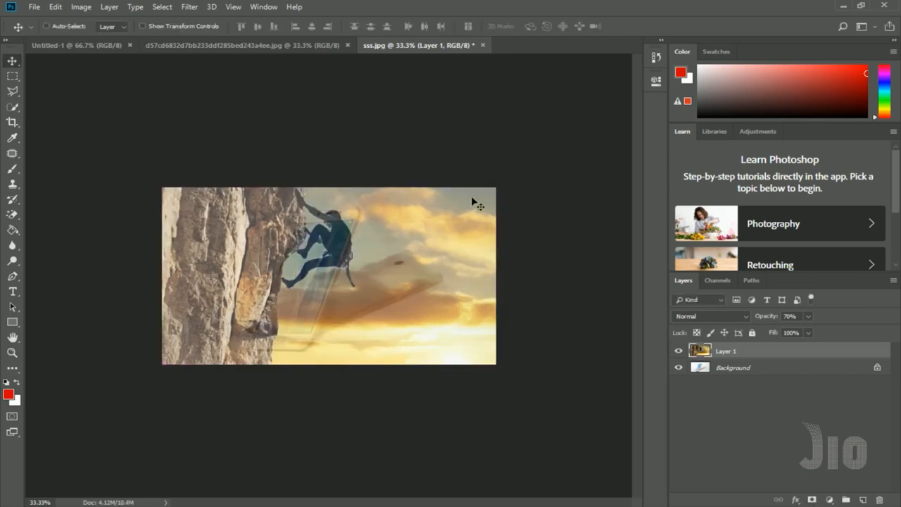
Step: Flip the climber layer horizontally and shift it so the rock face overlaps the front phone
click(57, 7)
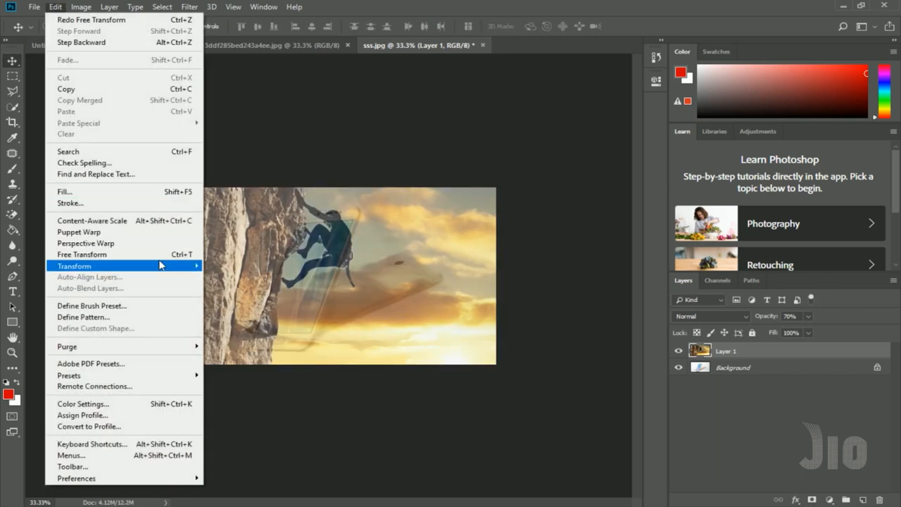
mouse_move(163, 269)
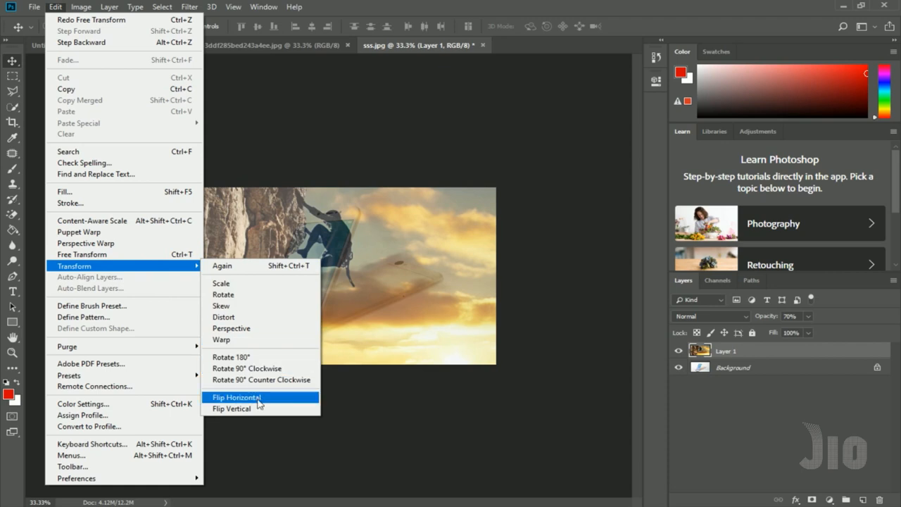
click(260, 398)
drag(364, 305, 288, 328)
Step: Free-transform the climber layer, rotating it about 18.7° clockwise and positioning the rock edge along the phone's slanted left side
key(ctrl+plus)
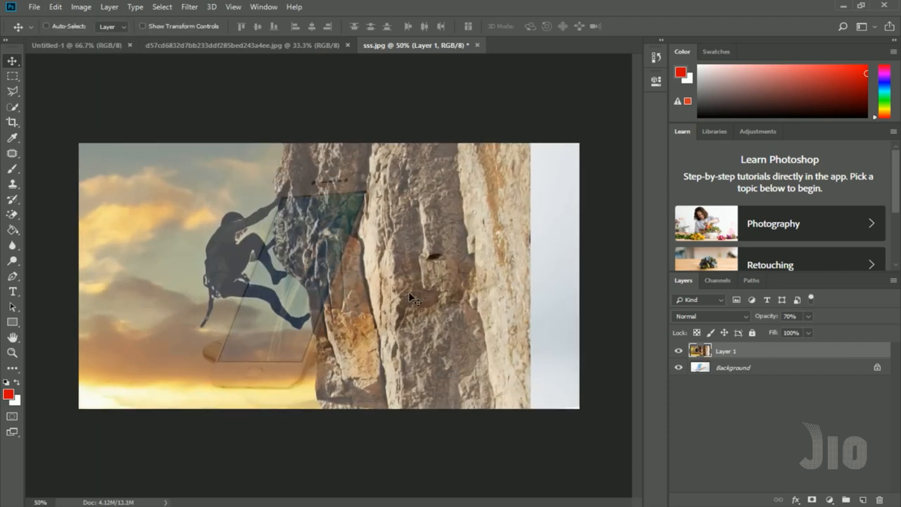
key(ctrl+t)
drag(410, 289, 391, 294)
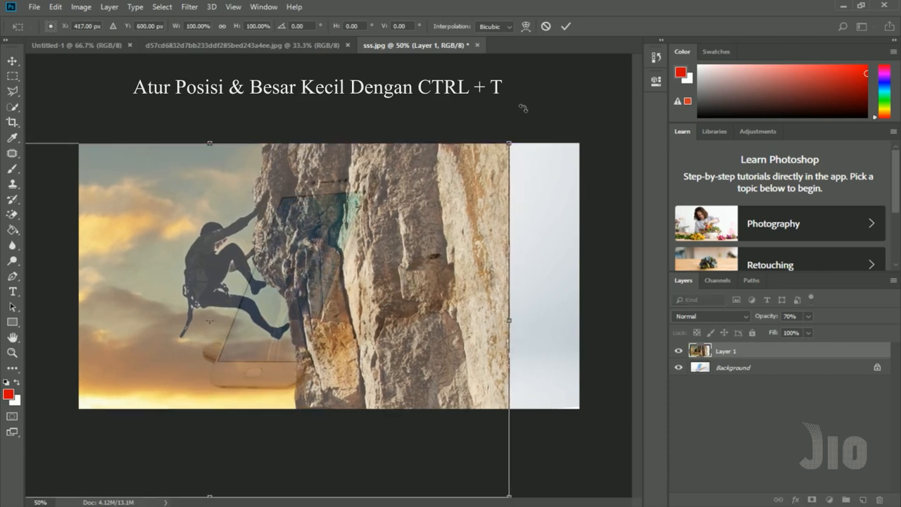
drag(524, 109, 563, 203)
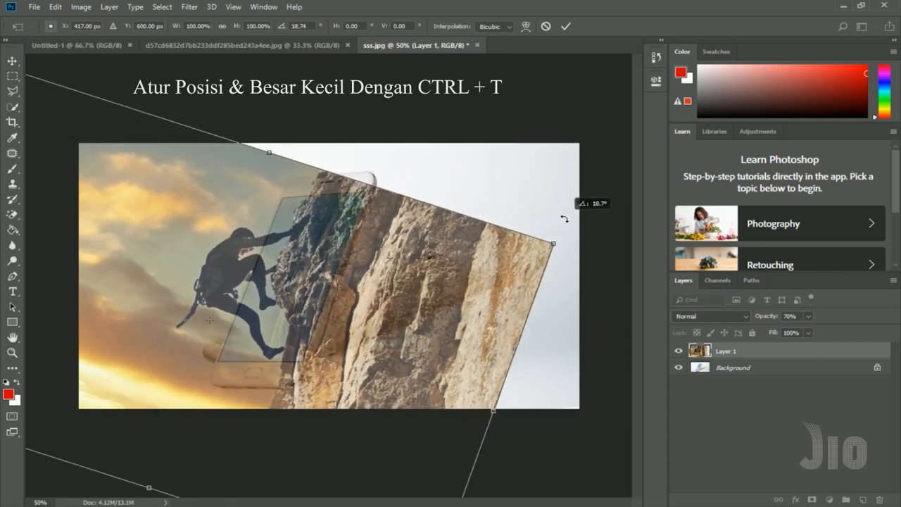
drag(405, 306, 422, 301)
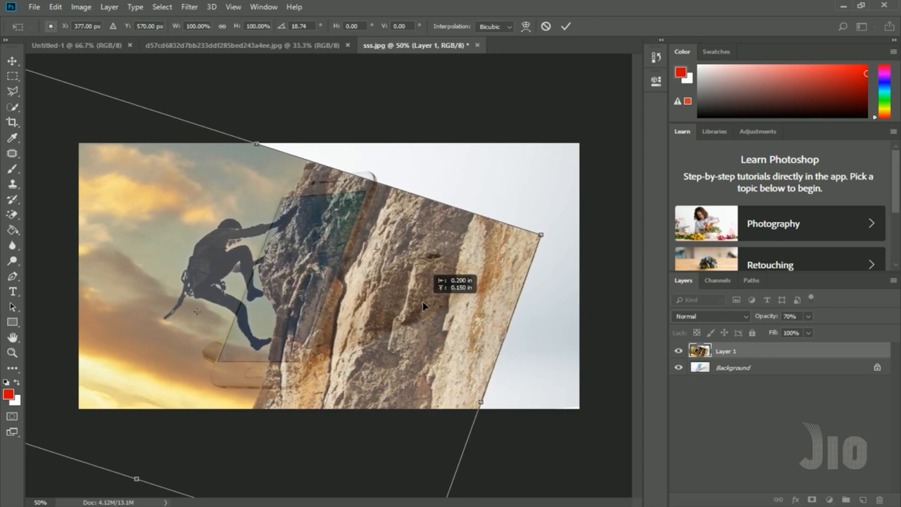
drag(423, 301, 421, 301)
key(Return)
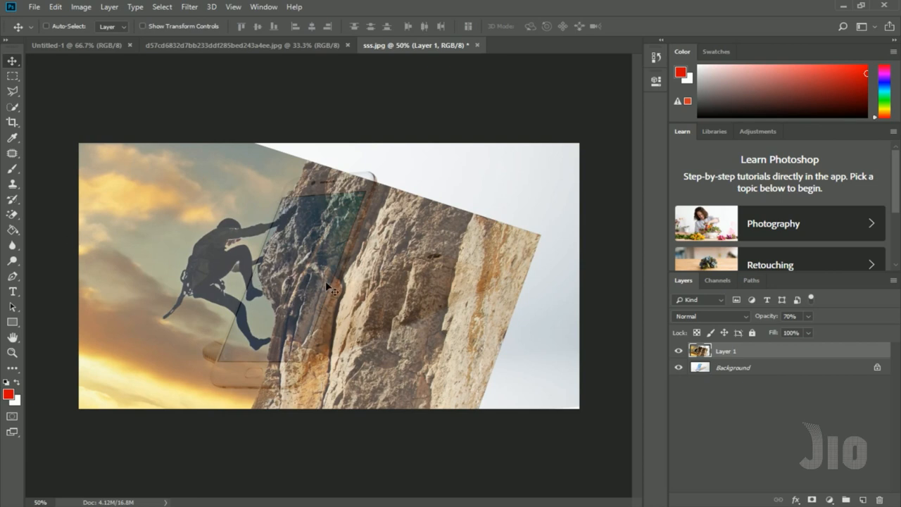
Step: Restore the climber layer's opacity to 100% and reset the foreground and background colors to black and white
click(808, 316)
drag(810, 330, 833, 337)
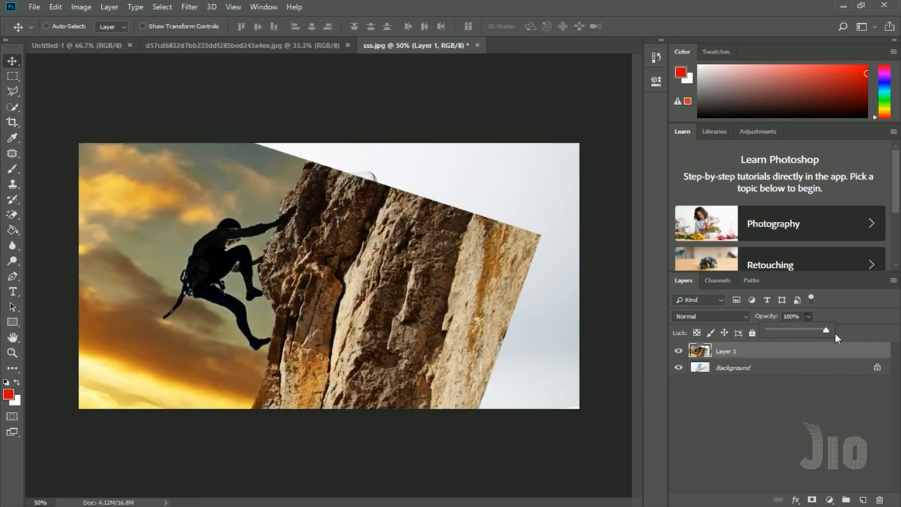
click(6, 381)
click(6, 381)
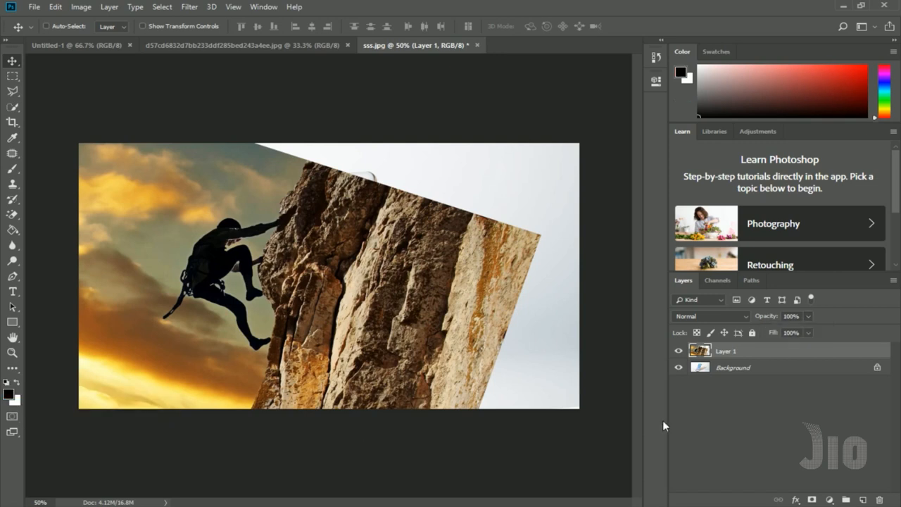
Step: Hide the climber layer and make the Background layer active with the Polygonal Lasso tool
click(677, 351)
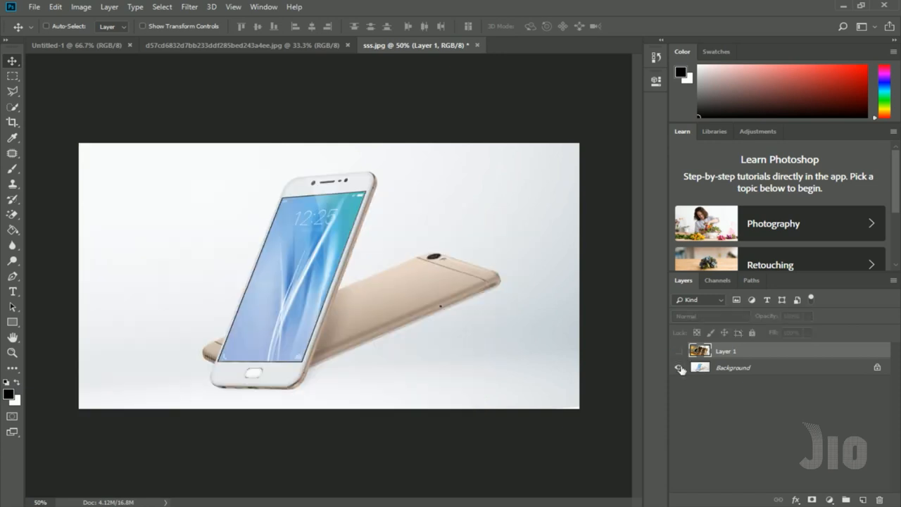
click(735, 369)
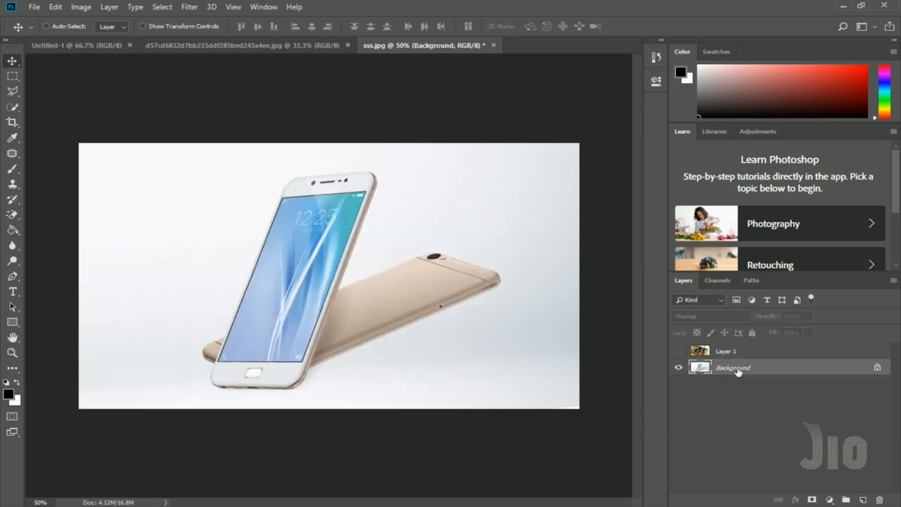
right_click(12, 91)
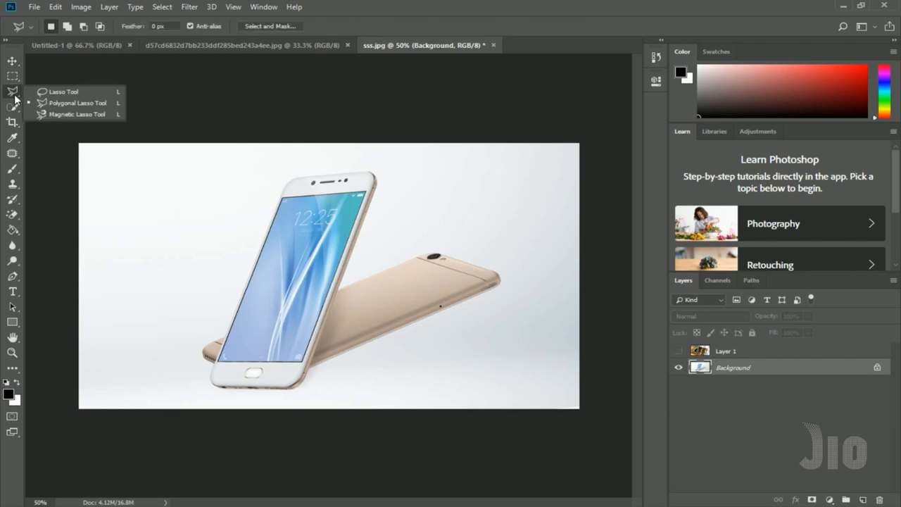
click(64, 104)
Step: Trace the four edges of the front phone's screen with the Polygonal Lasso and close the selection
key(ctrl+plus)
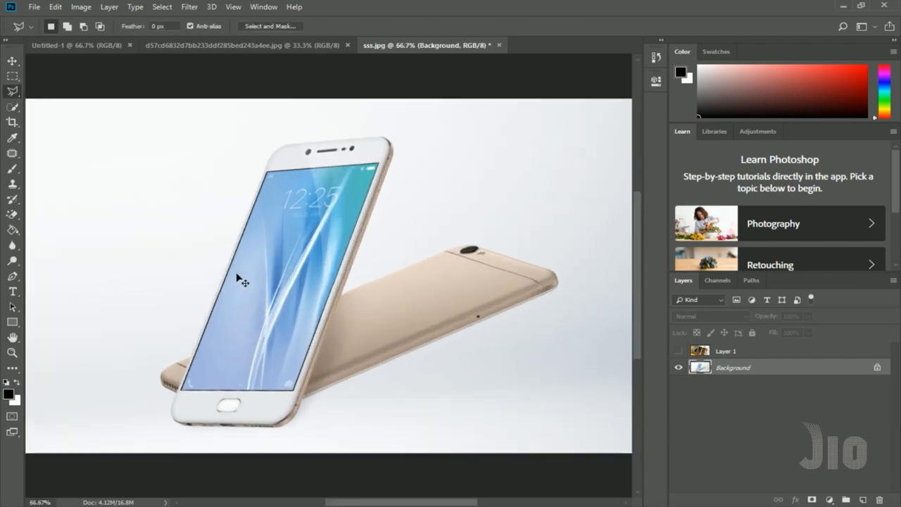
key(ctrl+plus)
drag(217, 289, 293, 261)
key(ctrl+plus)
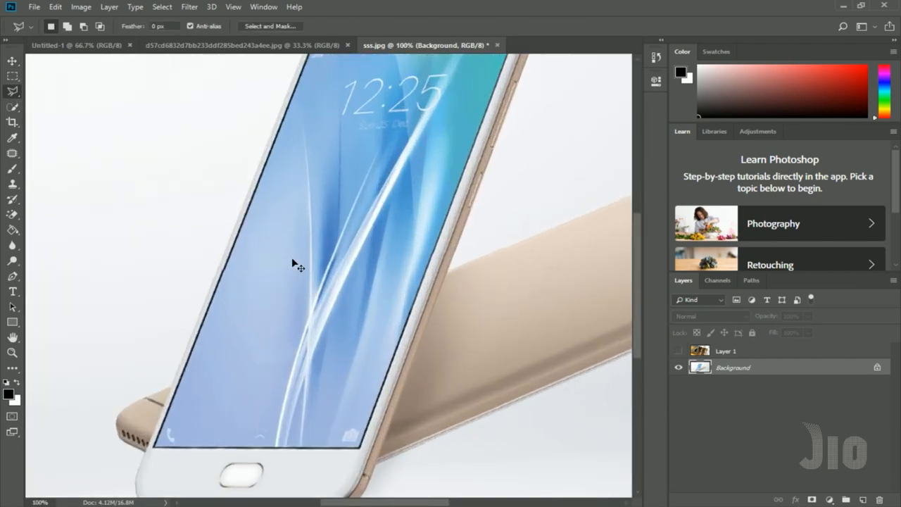
drag(272, 331, 358, 167)
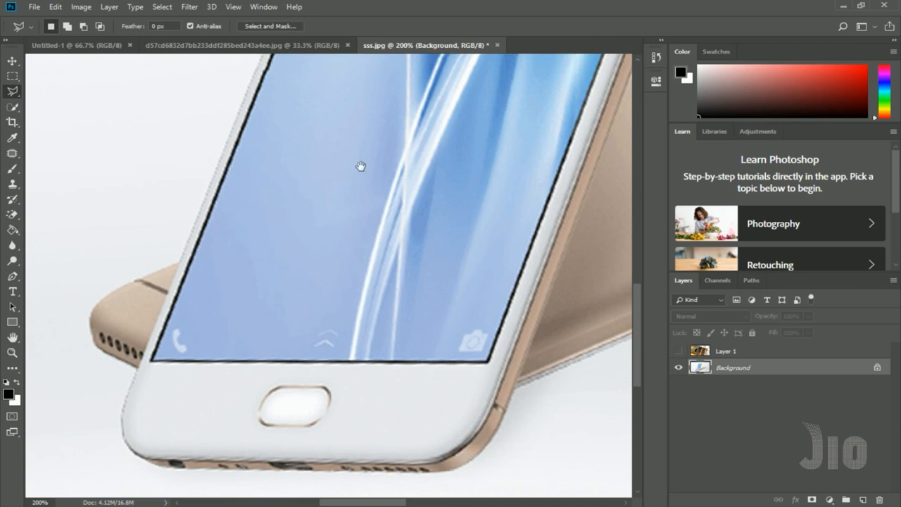
click(152, 361)
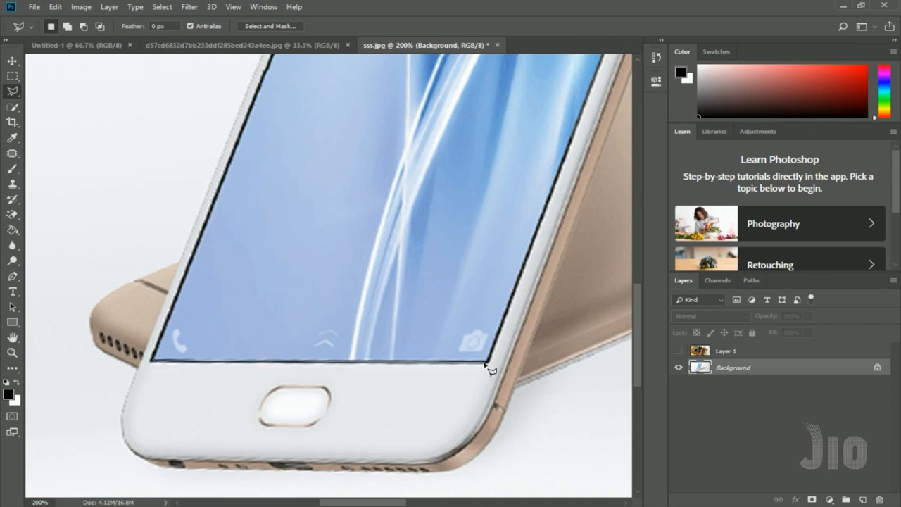
click(490, 362)
key(space)
drag(571, 205, 462, 388)
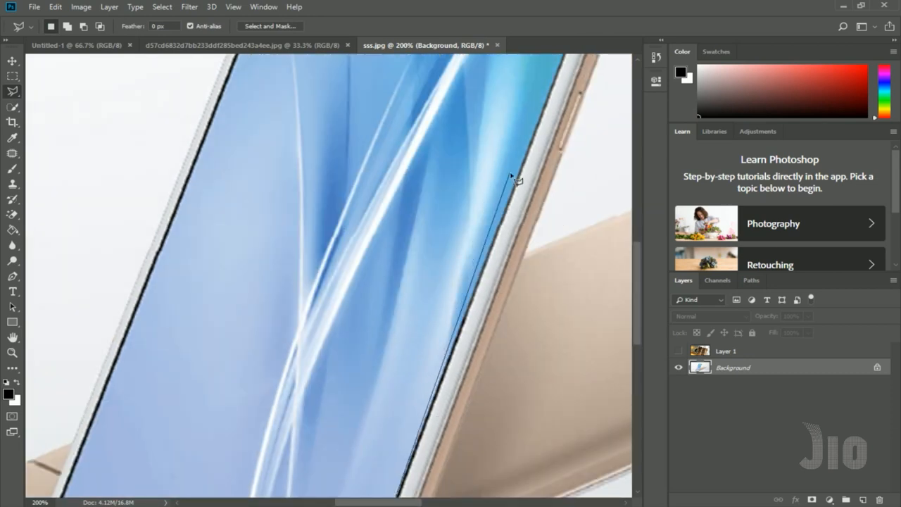
key(space)
drag(542, 130, 476, 348)
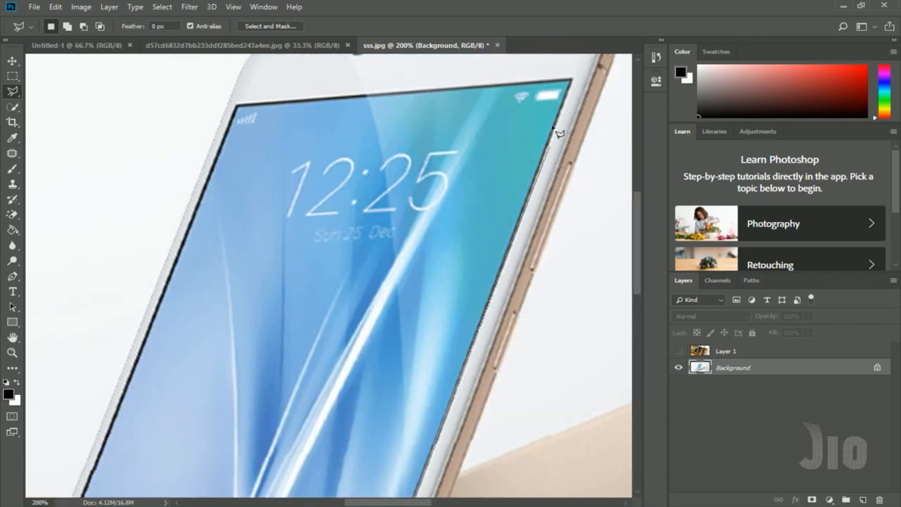
click(571, 81)
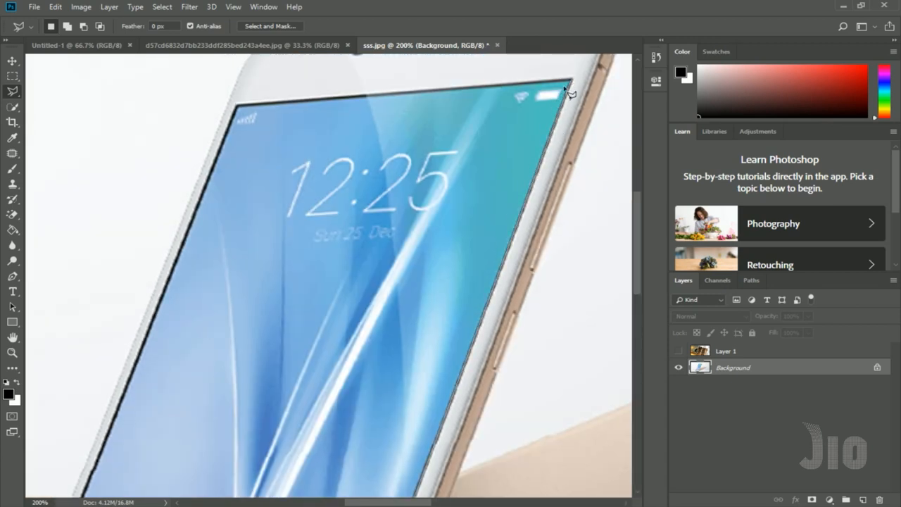
click(238, 107)
scroll(268, 141, down, 10)
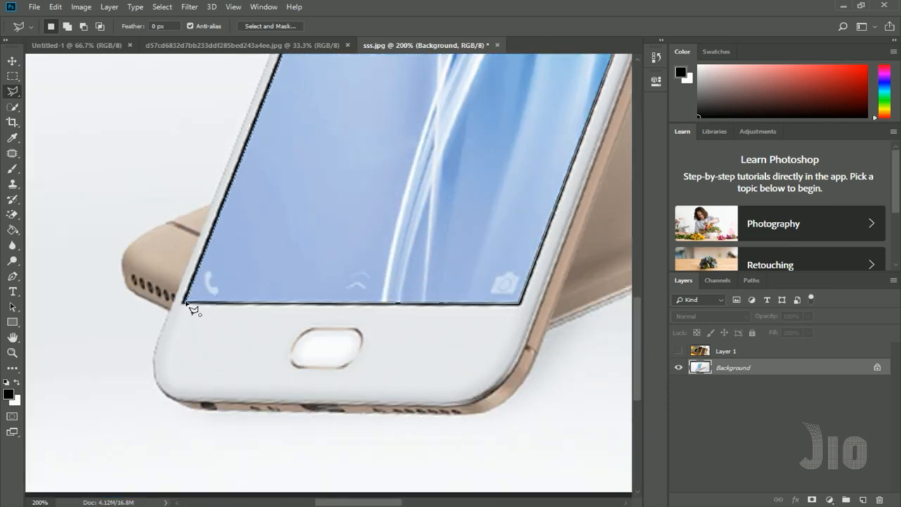
double_click(190, 304)
Step: Copy the selected phone screen to a new layer and check the cutout by briefly hiding the Background layer
key(ctrl+minus)
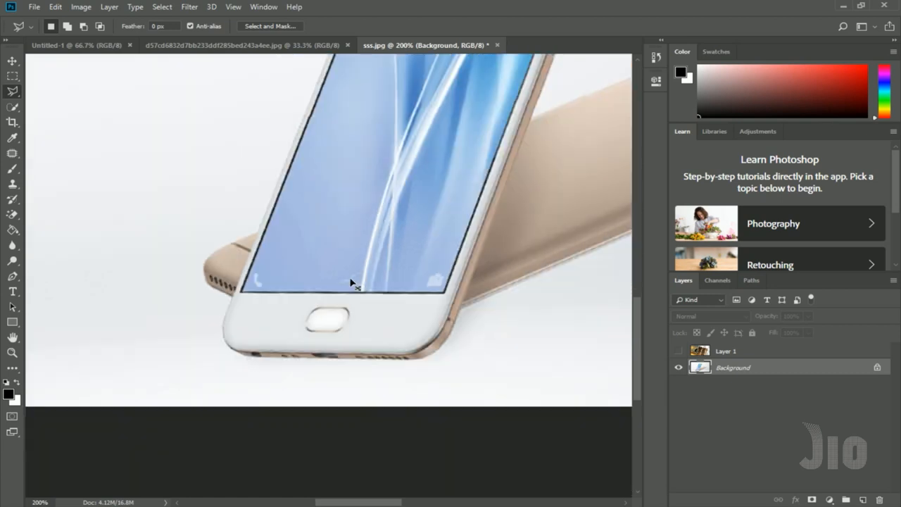
drag(406, 195, 316, 345)
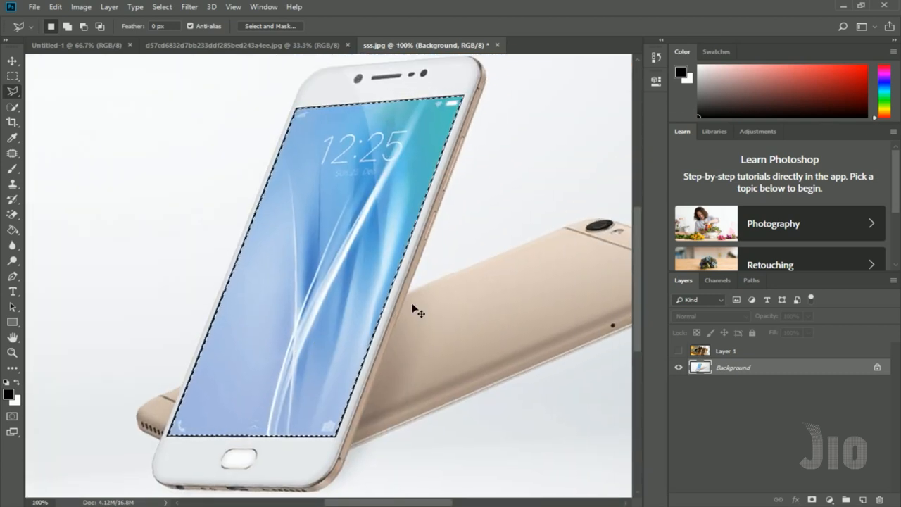
key(ctrl+j)
click(680, 384)
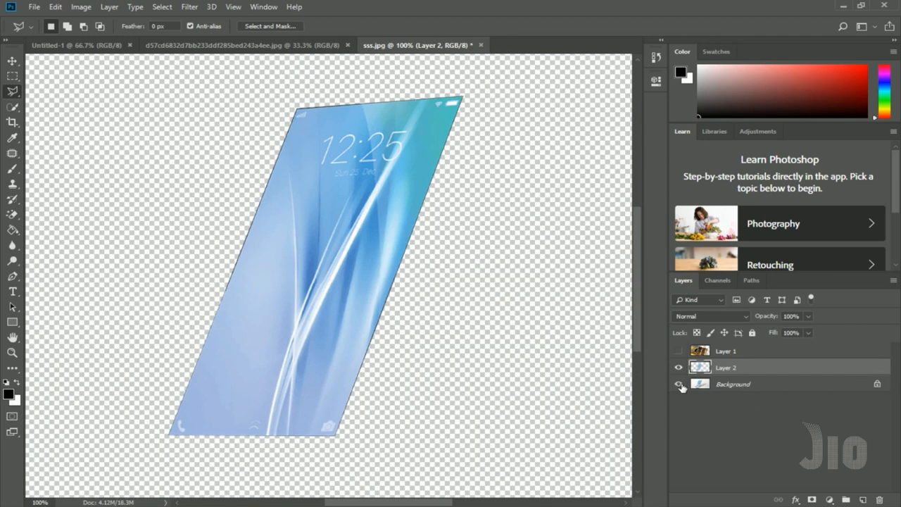
click(680, 385)
Step: Show the hidden climber layer, Layer 1, and rename it CLIMBING
click(679, 351)
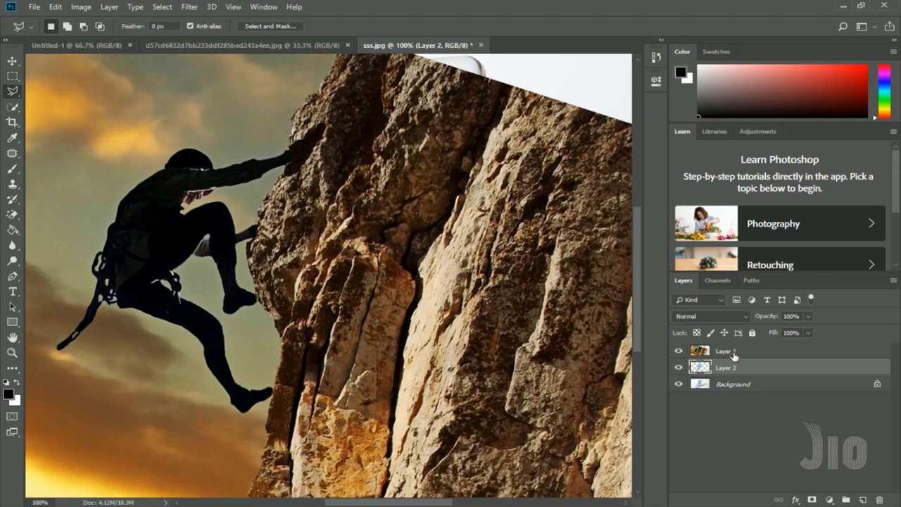
click(727, 352)
double_click(727, 352)
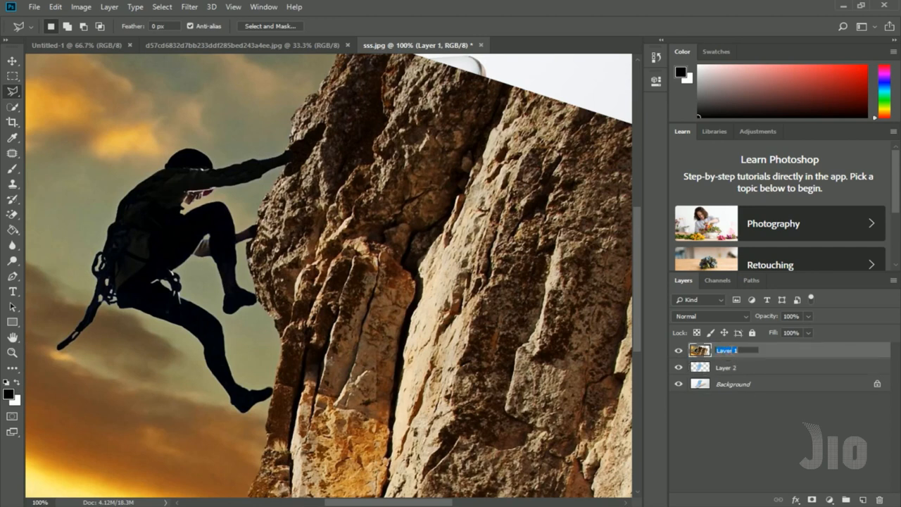
text(CLIMBING)
key(Return)
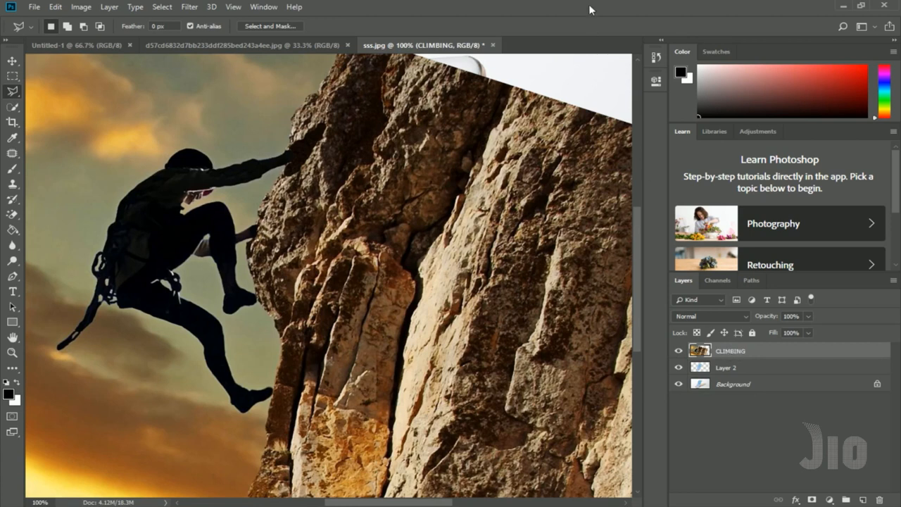
Step: Add a layer mask to the CLIMBING layer and invert it to black so the whole photo is hidden
key(ctrl+minus)
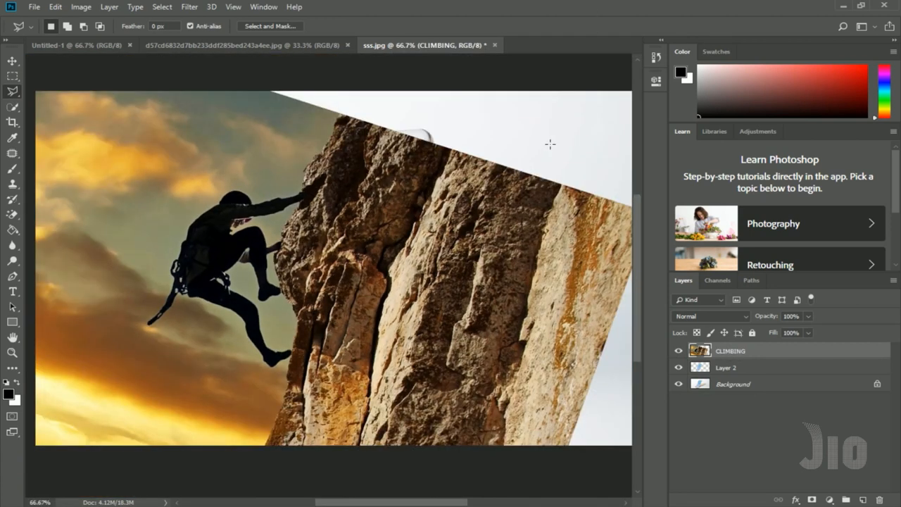
click(811, 500)
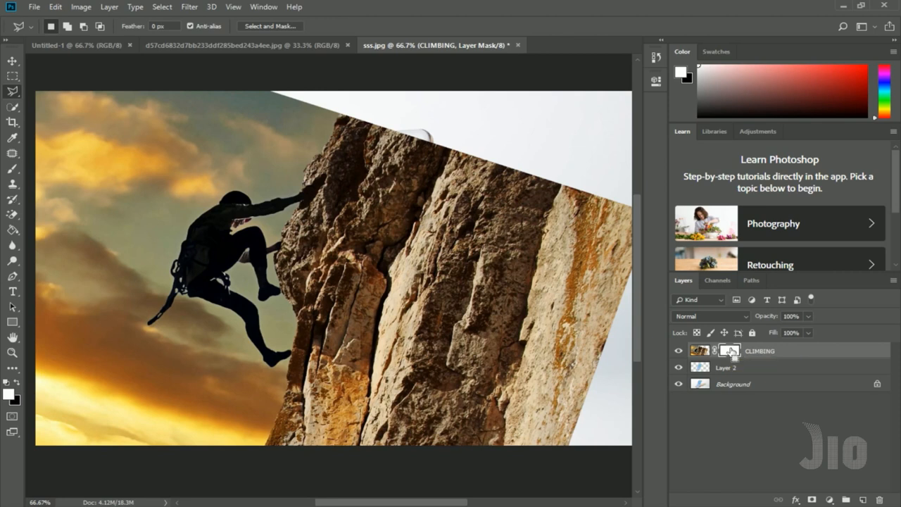
key(ctrl+i)
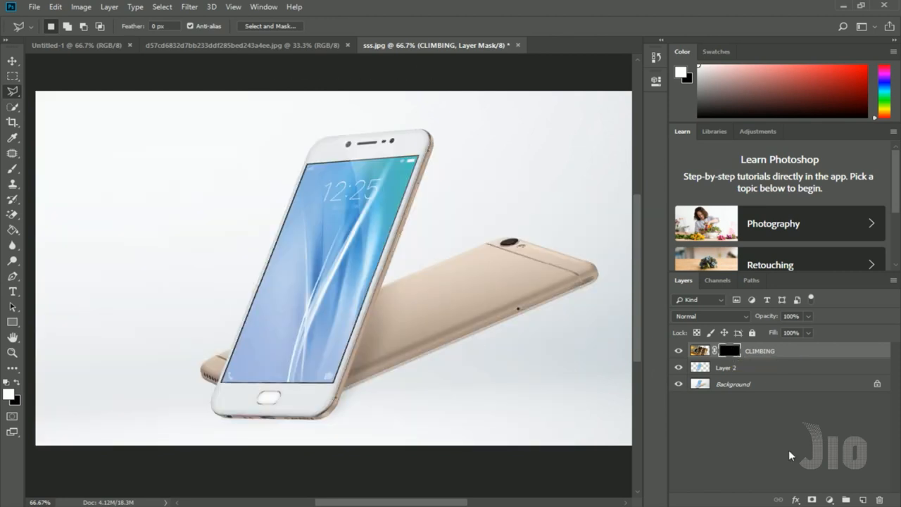
Step: Duplicate the CLIMBING layer together with its black mask and hide the duplicate
click(778, 353)
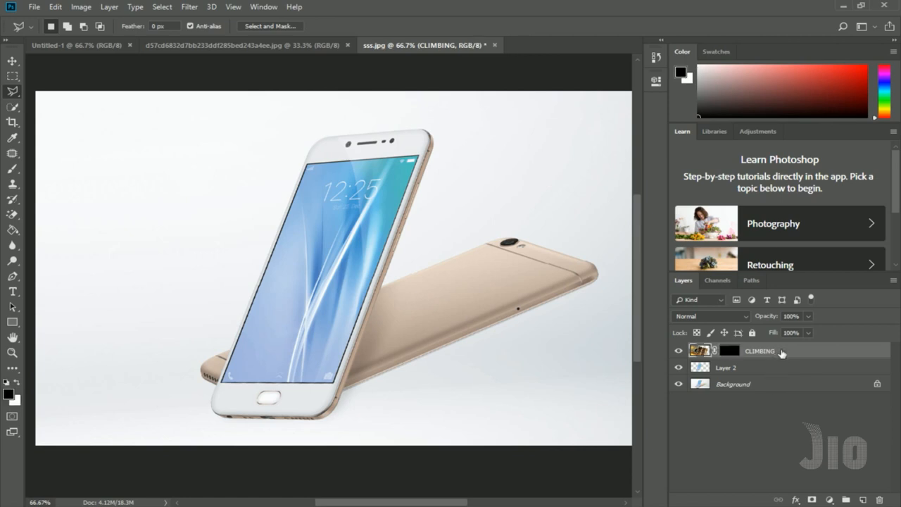
key(ctrl+j)
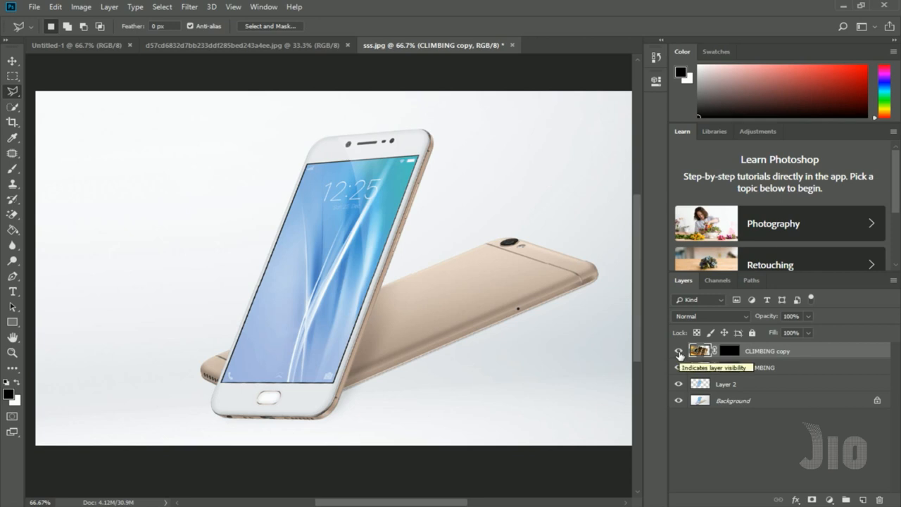
click(679, 352)
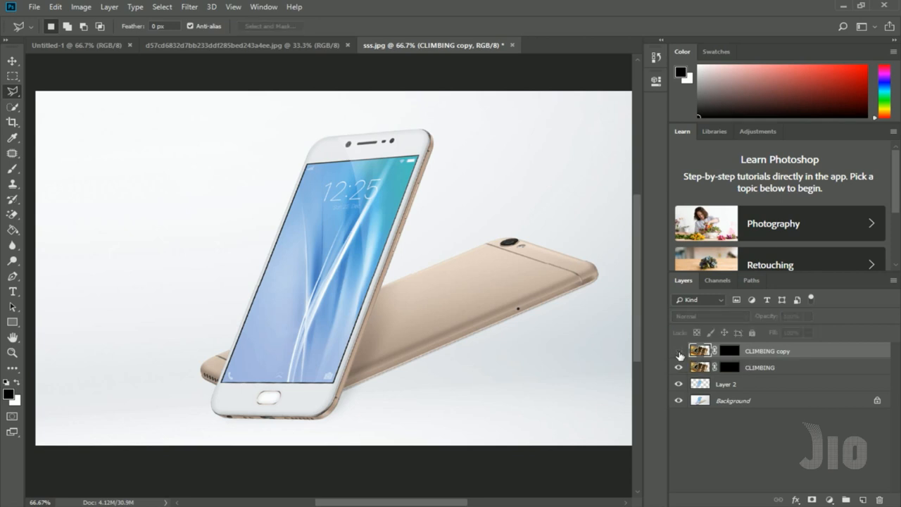
Step: Make the CLIMBING layer's mask active, load Layer 2's phone screen outline as a selection, and invert the selection
click(743, 367)
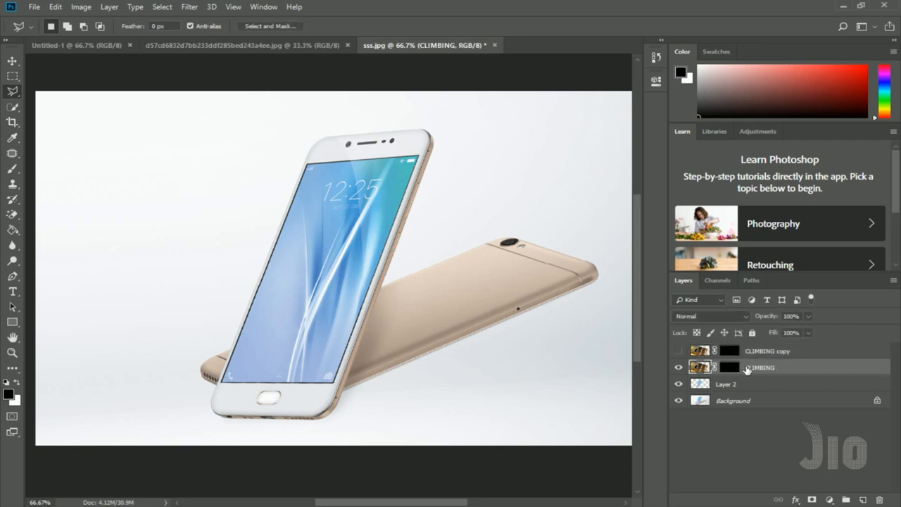
click(730, 371)
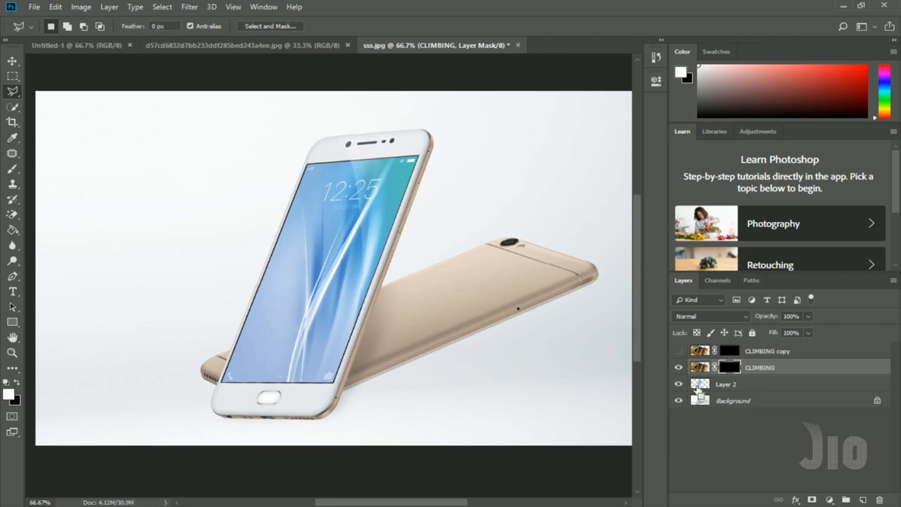
ctrl+click(699, 392)
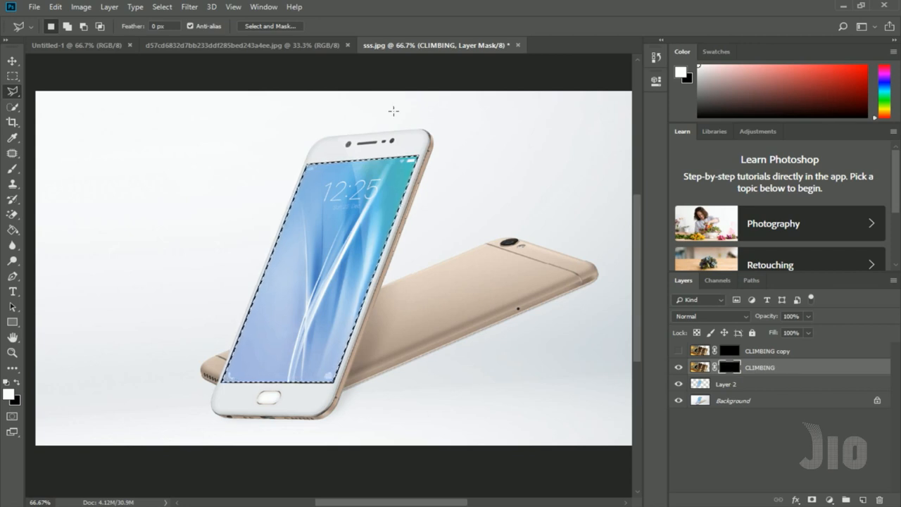
key(ctrl+shift+i)
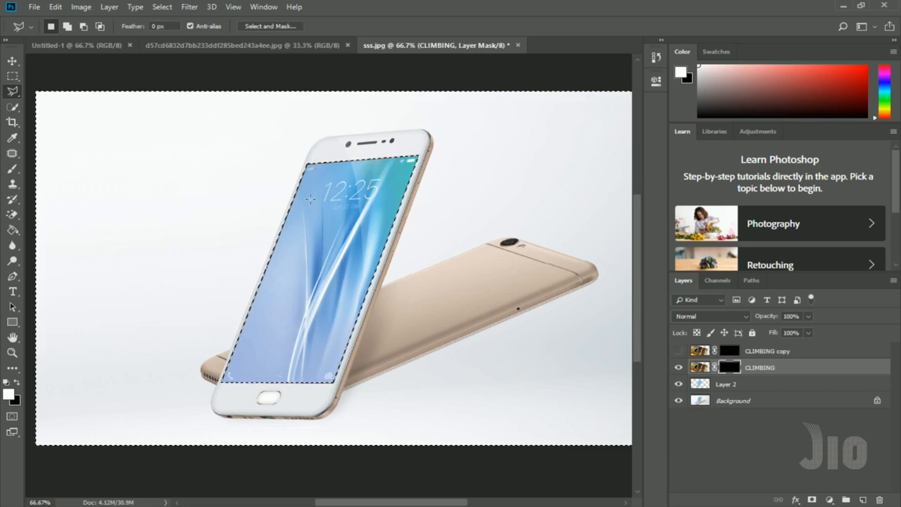
Step: Paint white on the CLIMBING mask with a 100 px brush to reveal the climber's body outside the phone screen
click(13, 172)
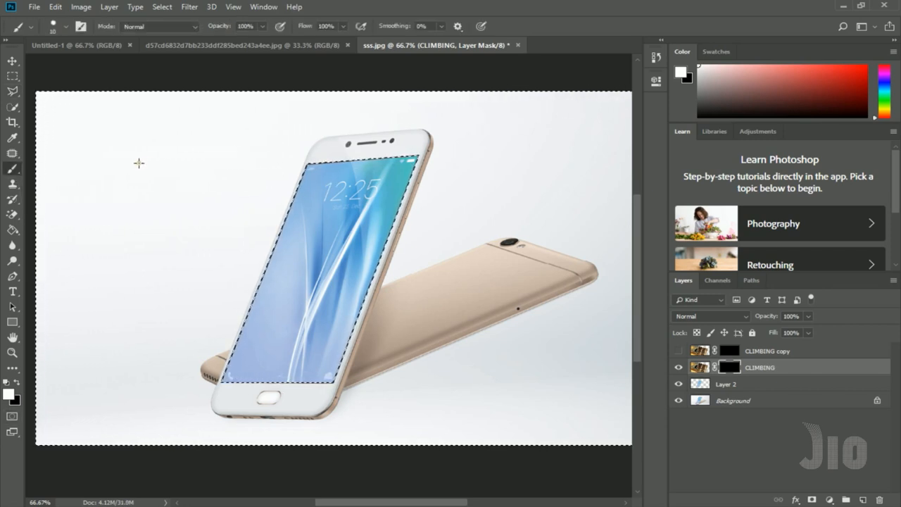
key(bracketright)
key(bracketright)
key(bracketright)
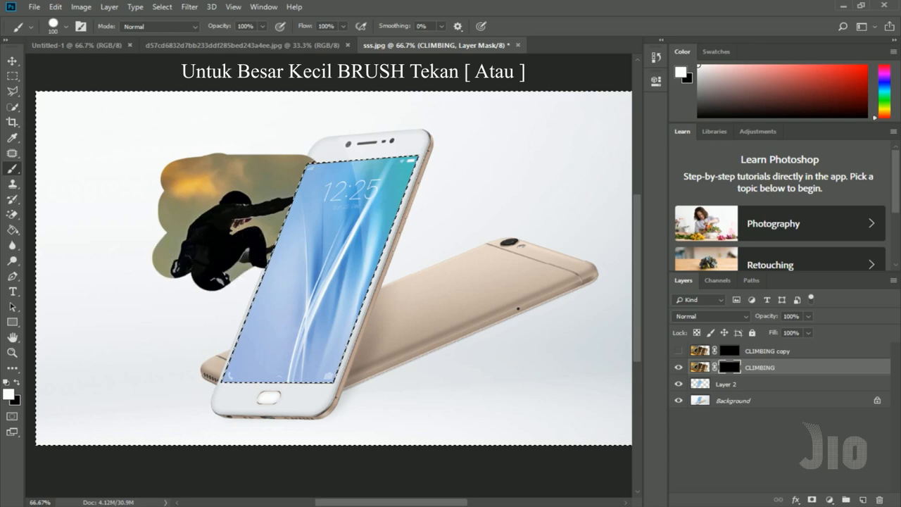
drag(222, 274, 179, 280)
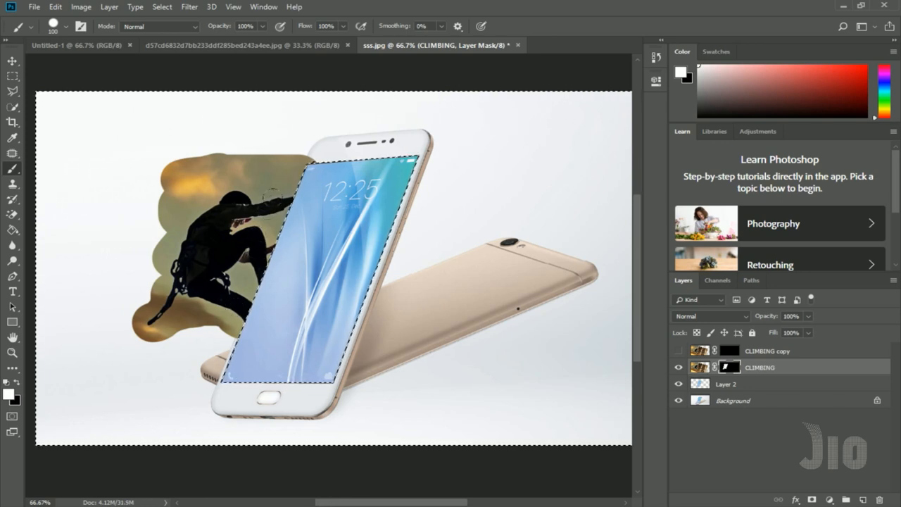
Step: Hide CLIMBING, show CLIMBING copy with its mask active, and load Layer 2's phone screen outline as a selection
click(765, 369)
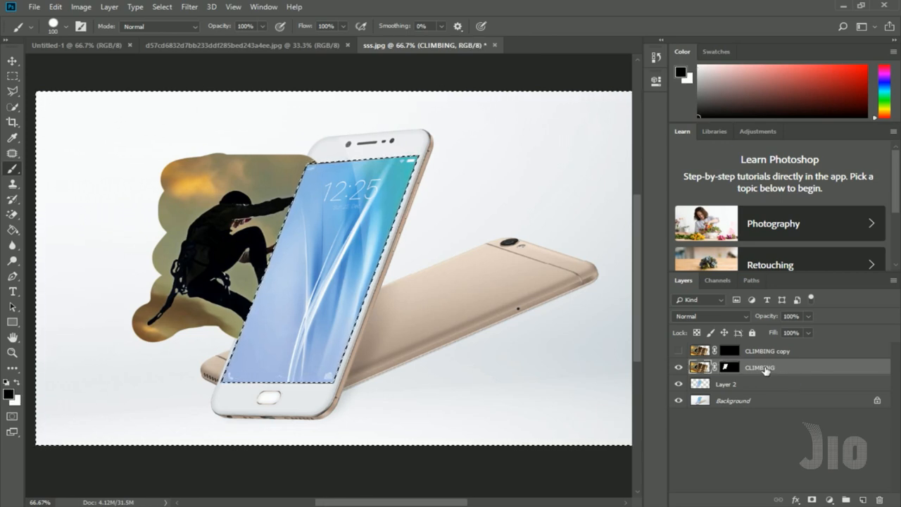
click(678, 369)
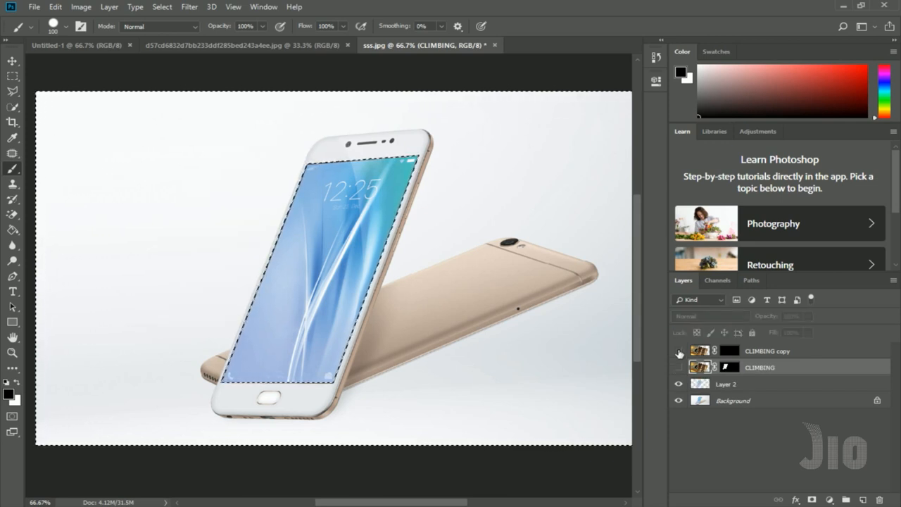
click(728, 350)
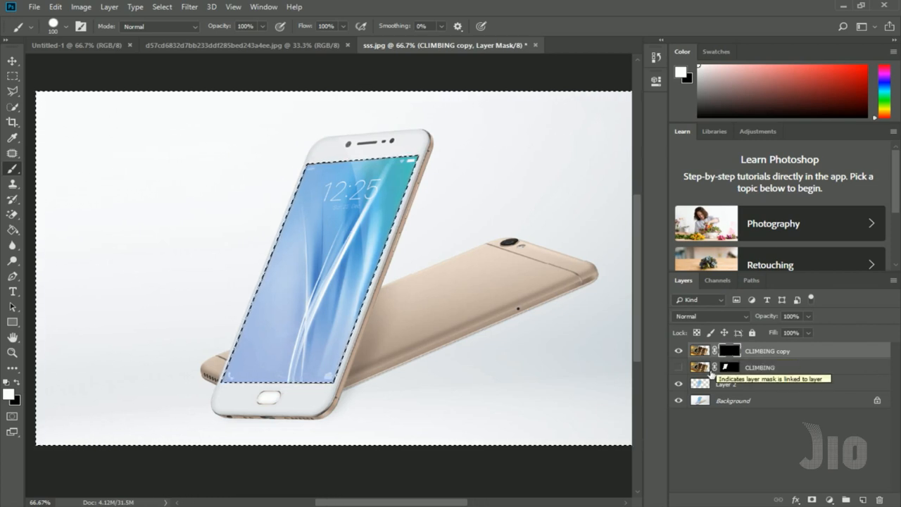
ctrl+click(700, 386)
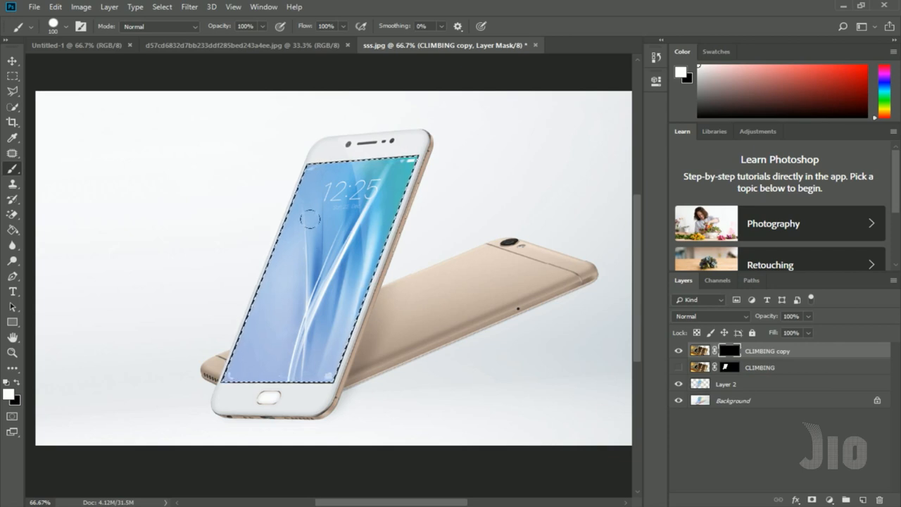
Step: Paint white on the CLIMBING copy mask with the 100 px Hard Round brush to fill the phone screen with rock, and deselect
right_click(13, 169)
click(42, 172)
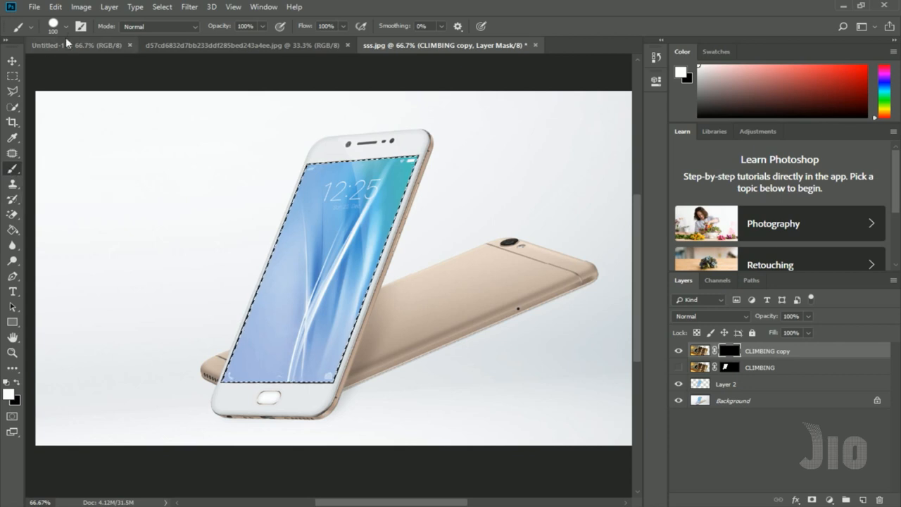
click(65, 27)
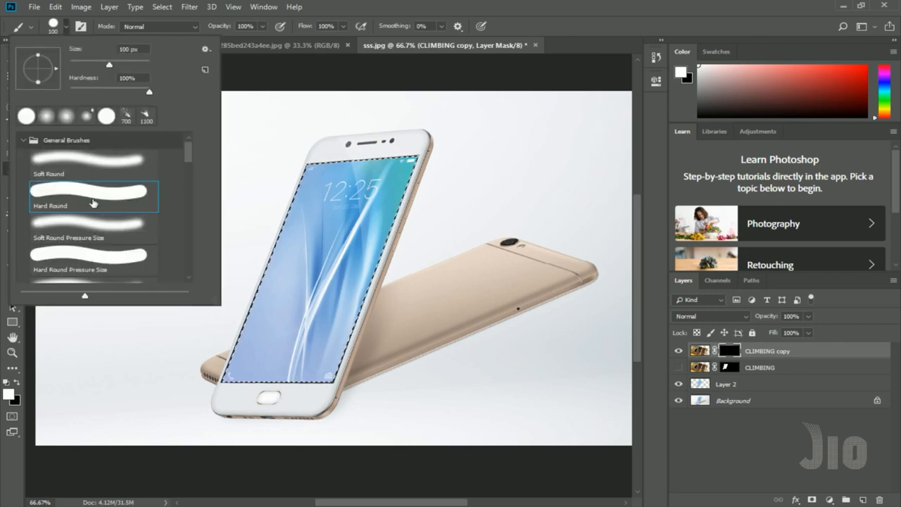
double_click(93, 203)
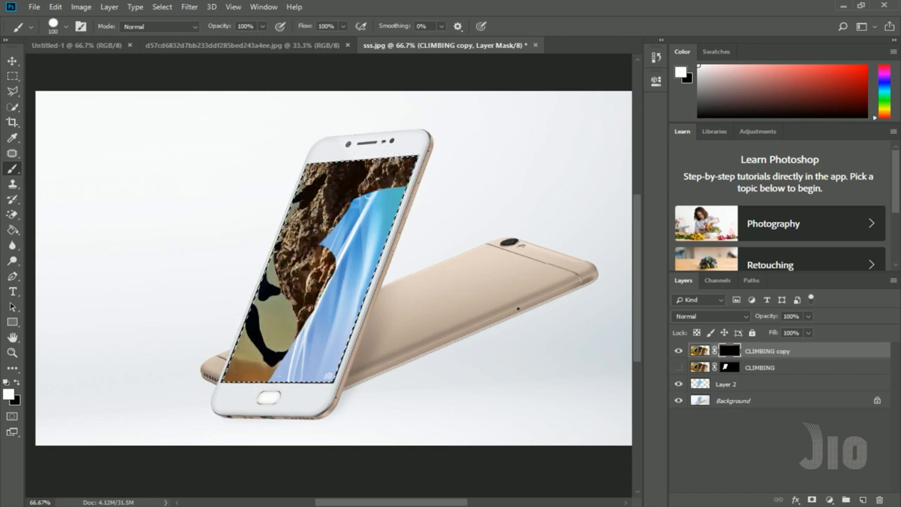
mouse_move(385, 206)
mouse_down()
mouse_move(338, 314)
mouse_move(262, 373)
mouse_move(335, 259)
mouse_move(247, 369)
mouse_up()
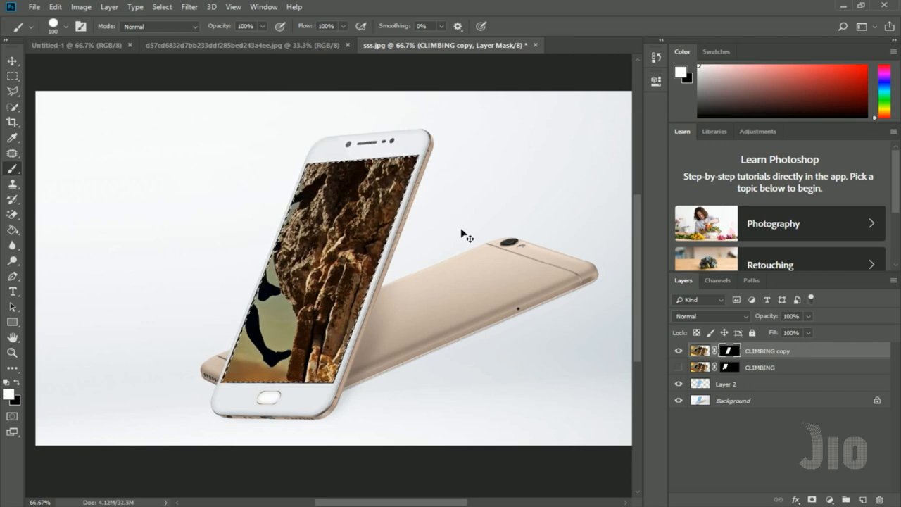
key(ctrl+d)
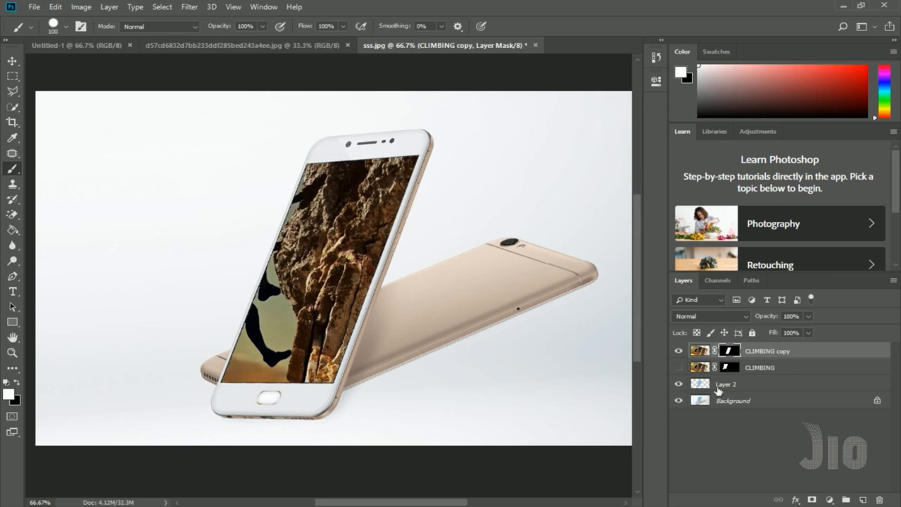
Step: Show the CLIMBING layer again, make its mask active, and swap the foreground color to black
click(678, 368)
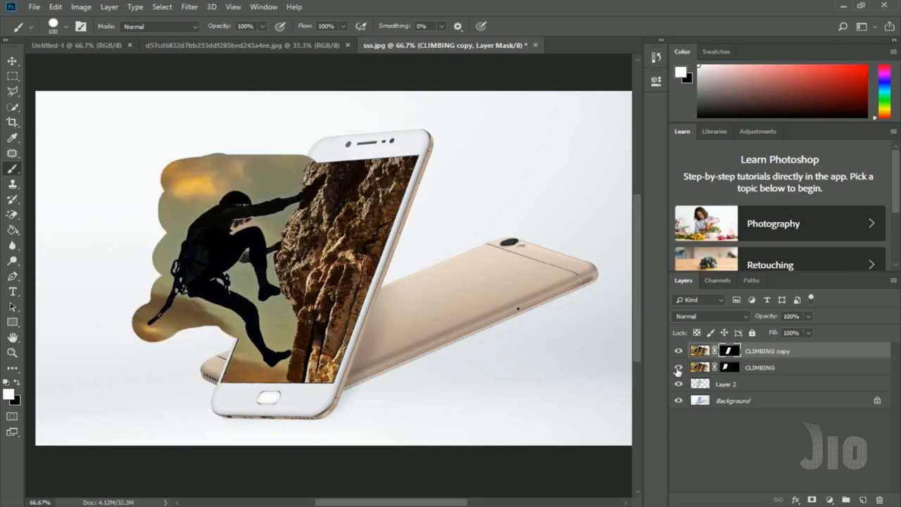
click(760, 369)
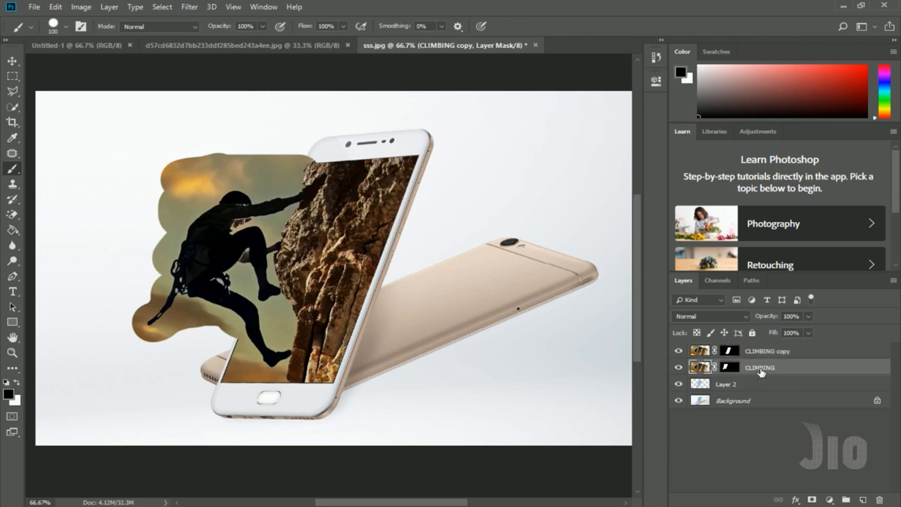
click(774, 354)
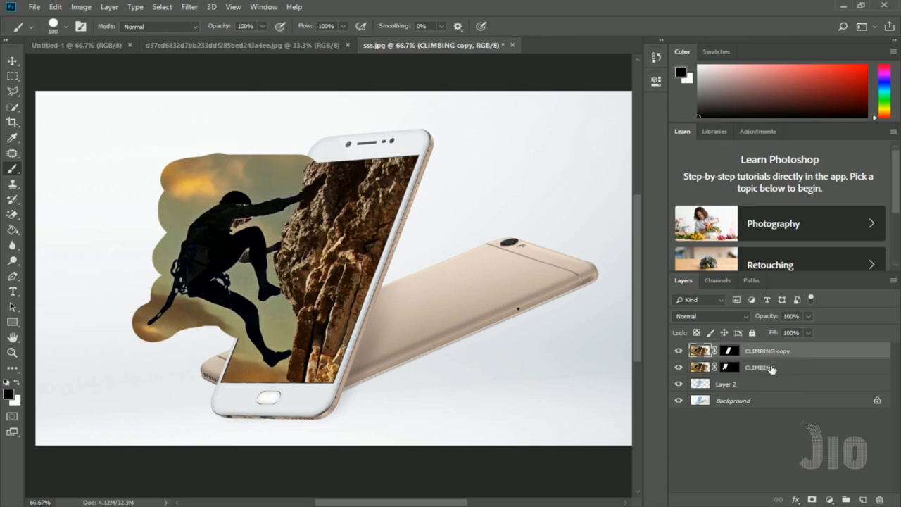
click(773, 368)
click(729, 368)
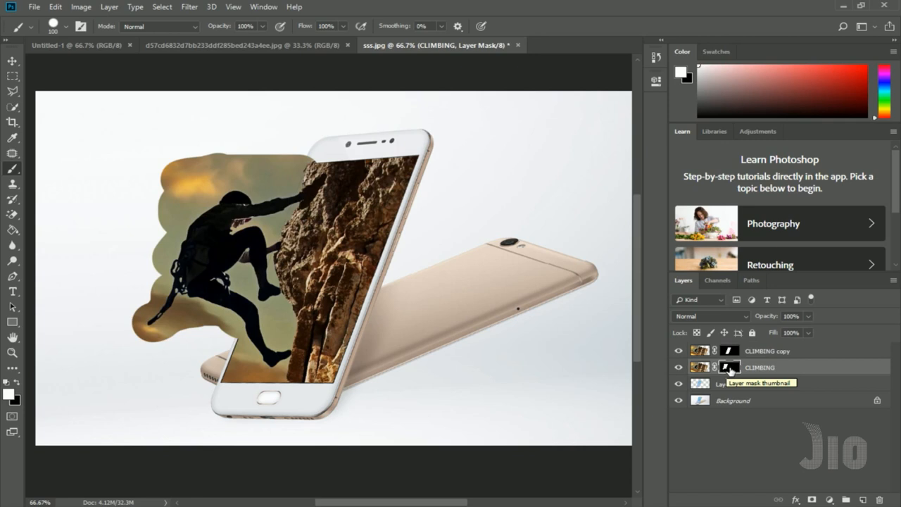
click(17, 385)
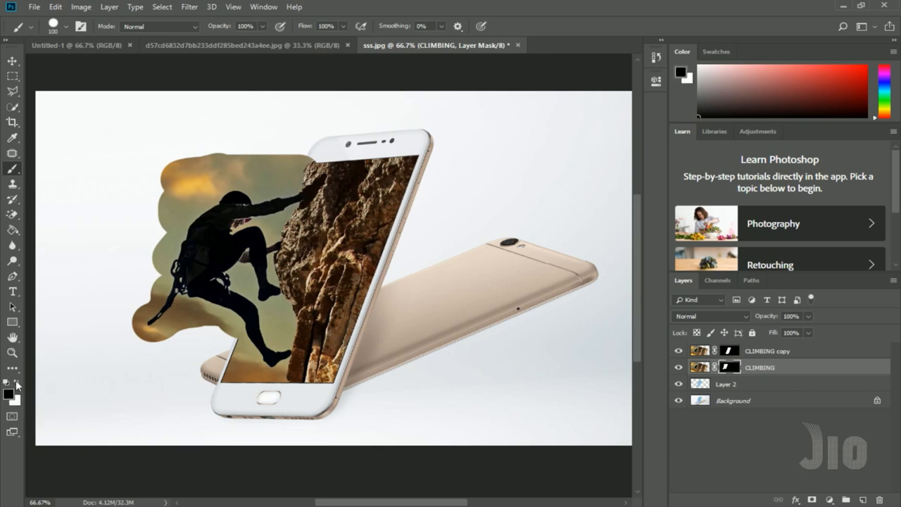
Step: Outline the sky above the climber's outstretched arm, from the helmet to the phone's screen edge, with the Polygonal Lasso tool
drag(13, 91, 36, 107)
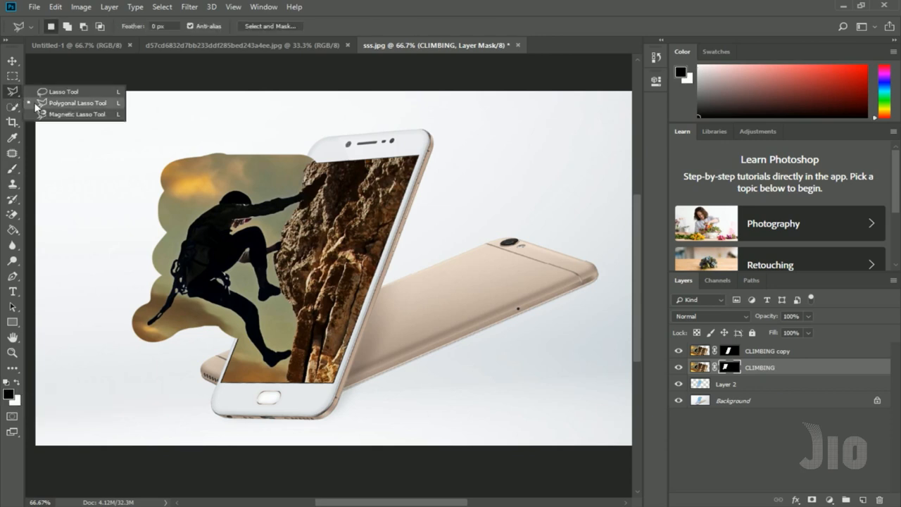
click(36, 105)
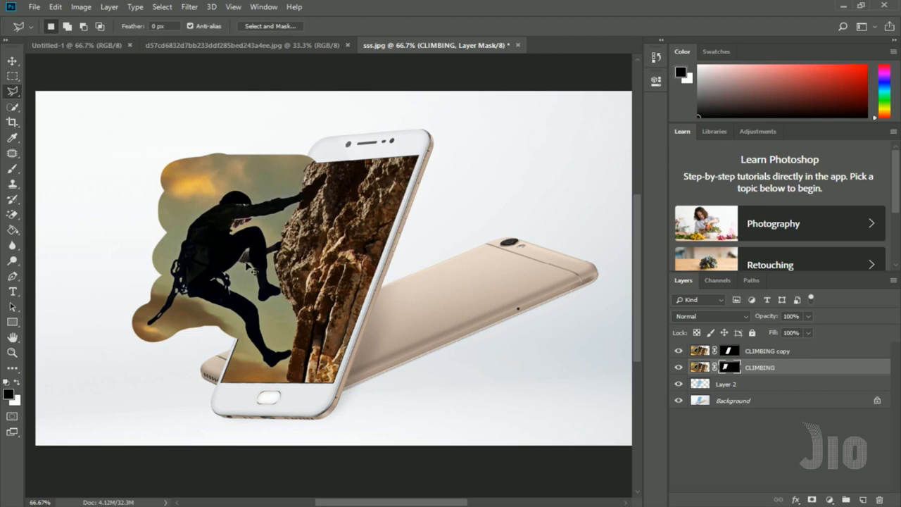
scroll(262, 269, up, 3)
drag(248, 293, 443, 216)
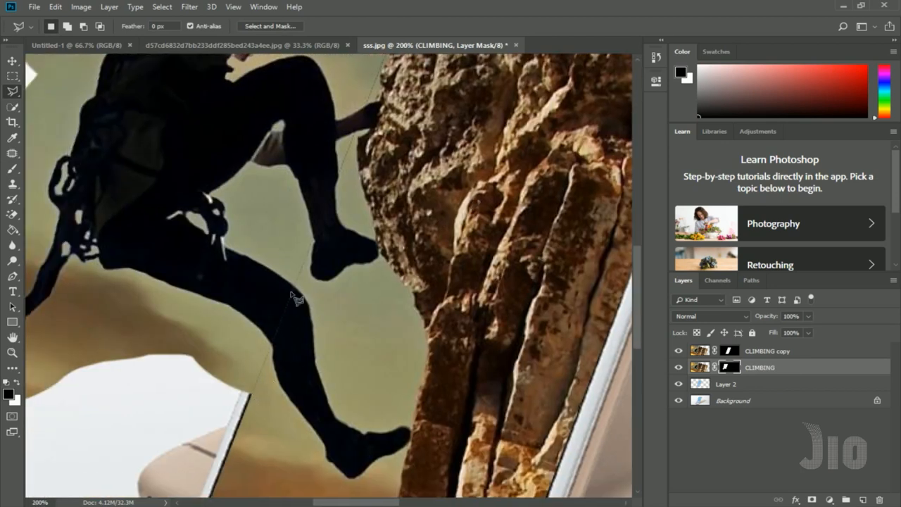
drag(358, 186, 325, 358)
drag(382, 148, 368, 256)
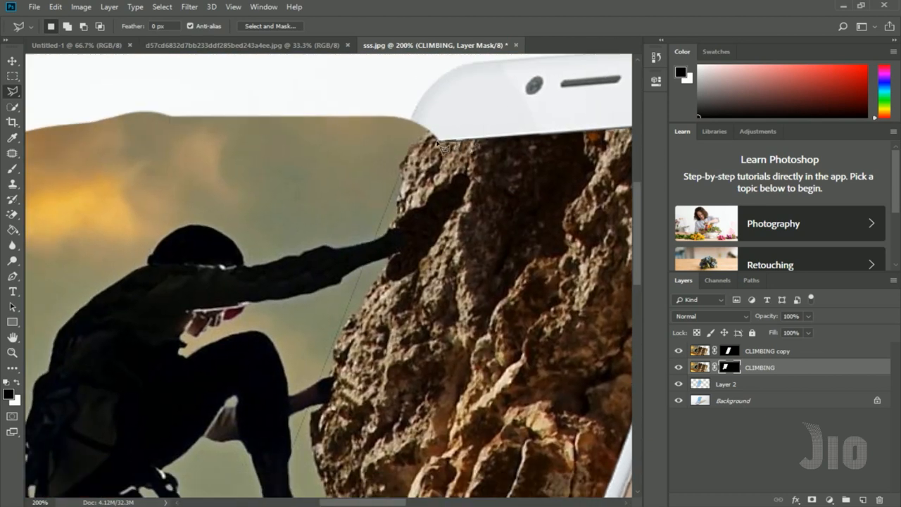
click(413, 145)
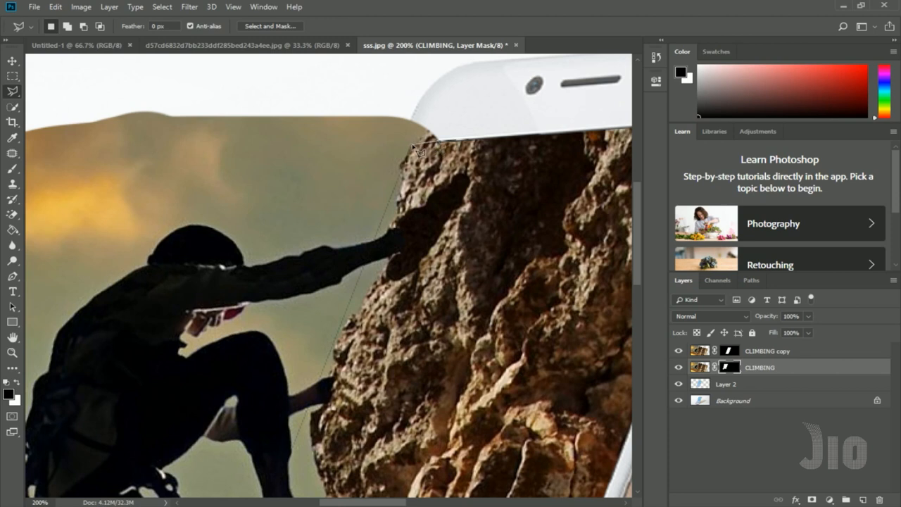
click(380, 239)
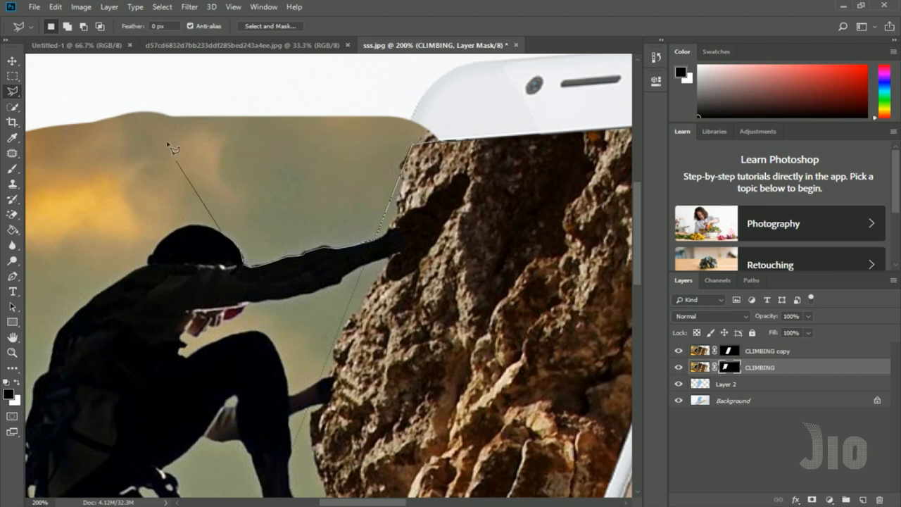
double_click(459, 105)
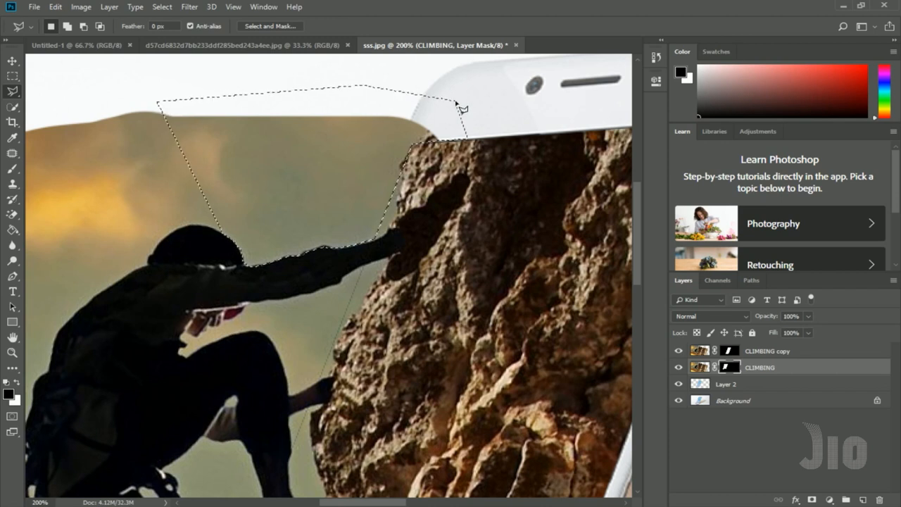
Step: Paint black on the CLIMBING mask with the 100 px brush to hide the selected sky above the arm, and deselect
click(12, 168)
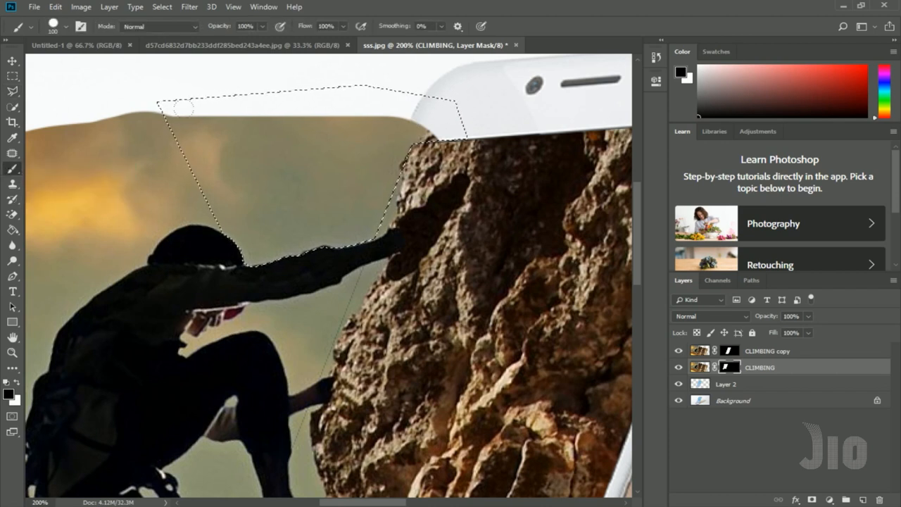
click(246, 165)
mouse_move(191, 107)
mouse_down()
mouse_move(293, 210)
mouse_move(282, 126)
mouse_move(246, 175)
mouse_up()
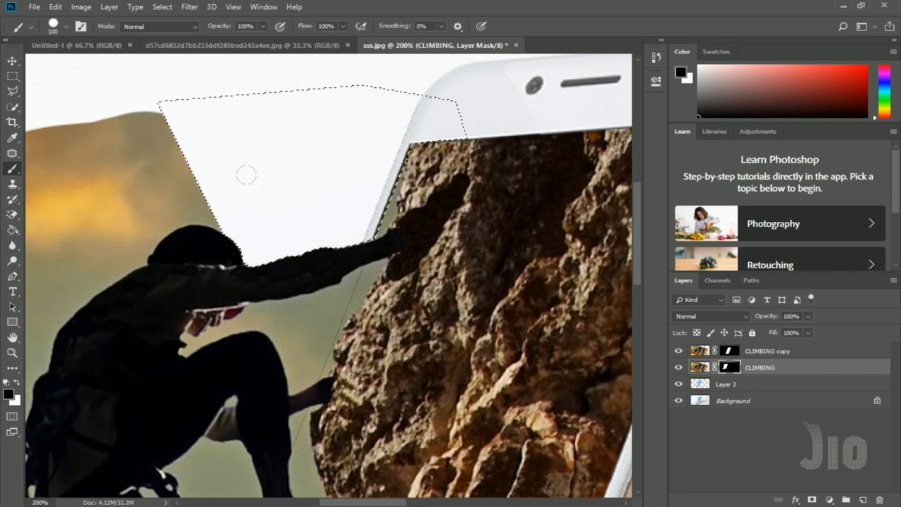
key(ctrl+d)
Step: Select the sky between the climber's arm and raised knee with the Polygonal Lasso, paint it out in black on the CLIMBING mask, and deselect
drag(366, 308, 376, 230)
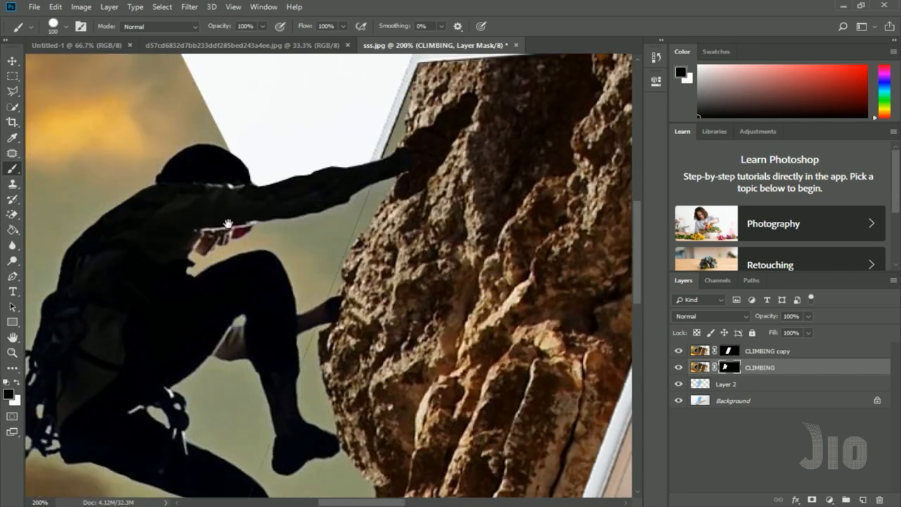
right_click(12, 91)
click(56, 99)
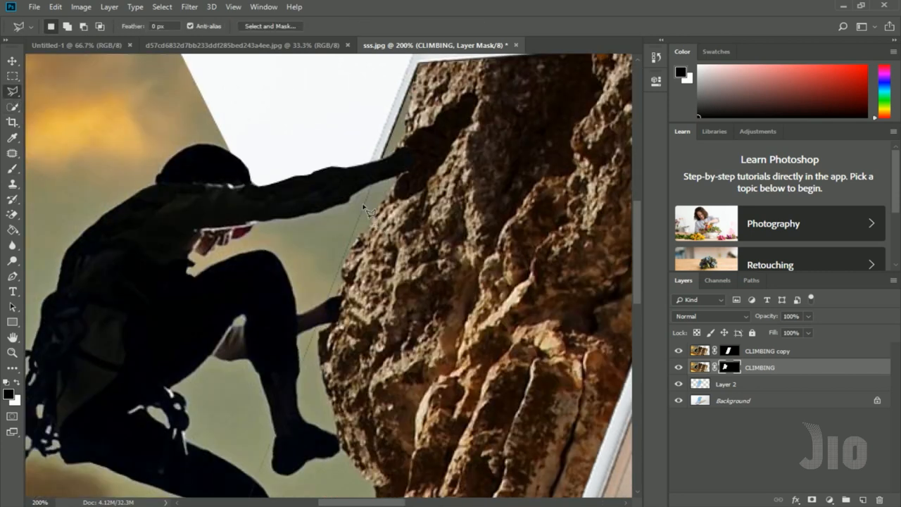
click(373, 185)
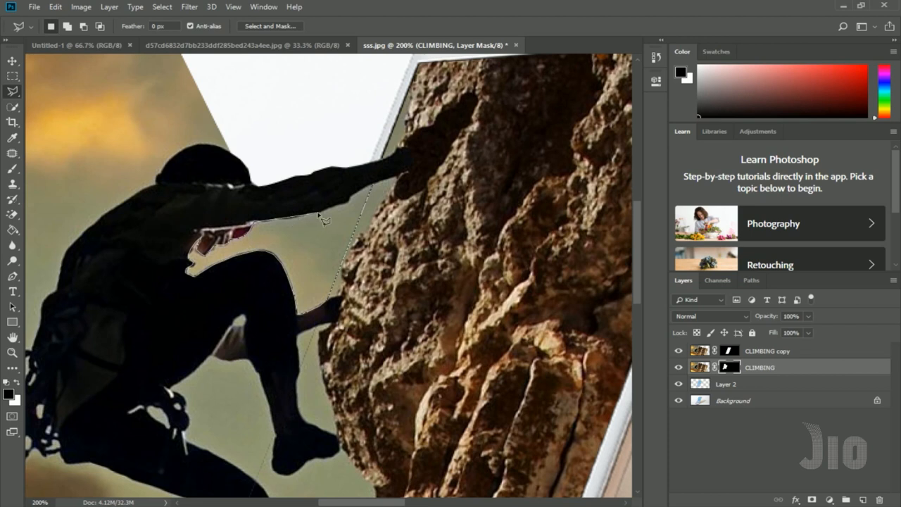
double_click(378, 191)
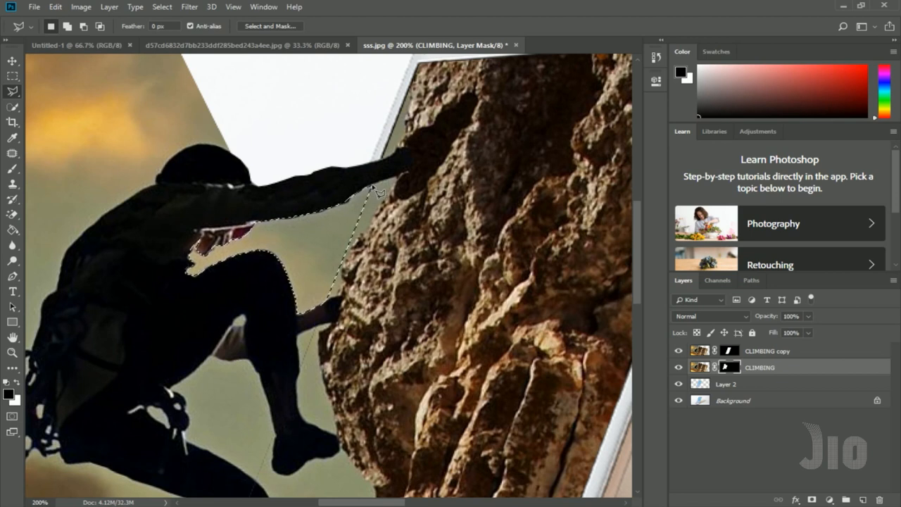
click(11, 171)
mouse_move(158, 259)
mouse_down()
mouse_move(285, 229)
mouse_move(348, 300)
mouse_up()
key(ctrl+d)
Step: Select the small sky gap between the raised shin, the lower hand and the screen edge, hide it with black on the CLIMBING mask, and deselect
drag(391, 326, 396, 174)
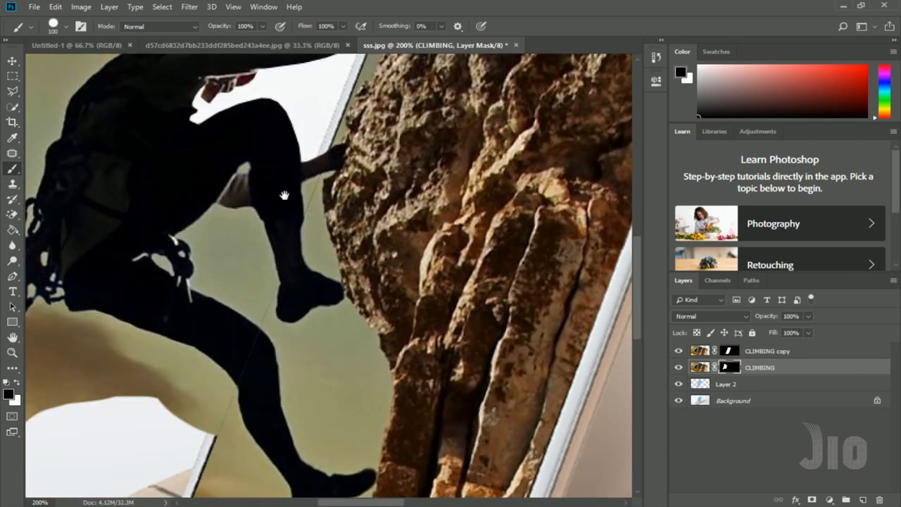
click(13, 91)
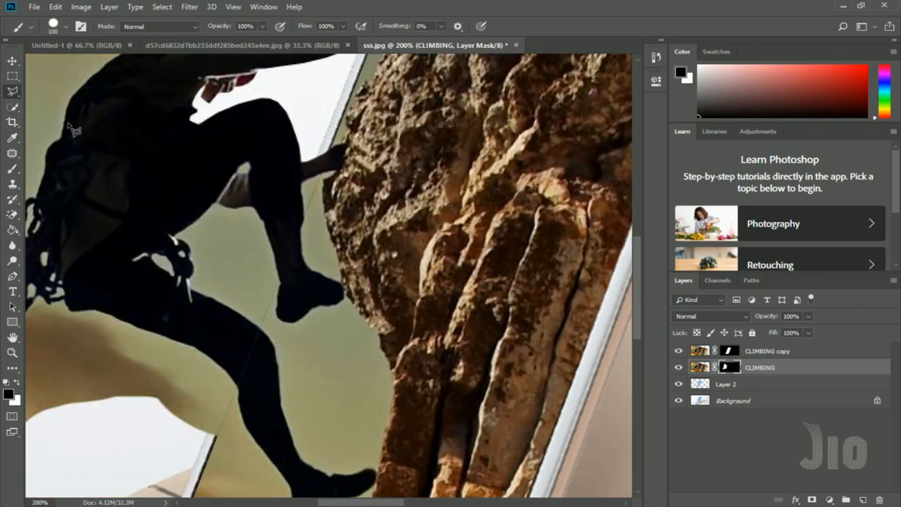
click(323, 174)
click(304, 214)
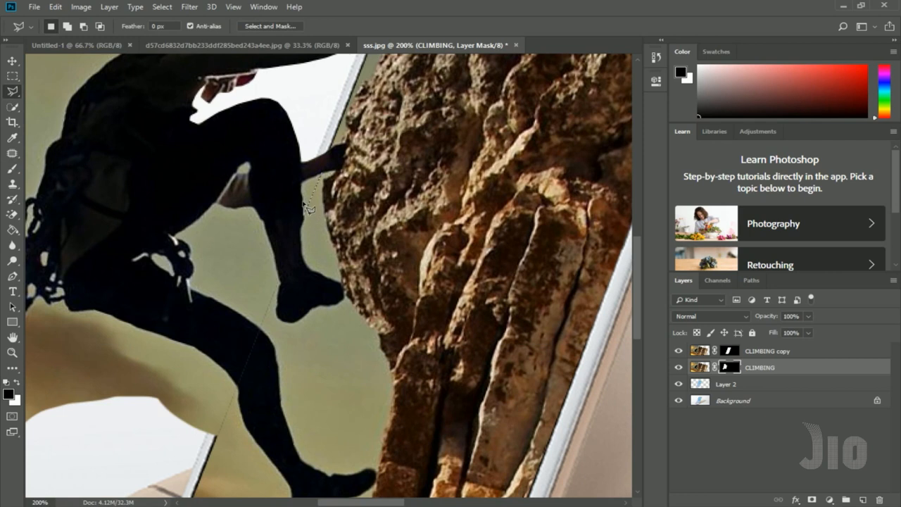
click(303, 181)
click(322, 174)
click(322, 174)
double_click(272, 233)
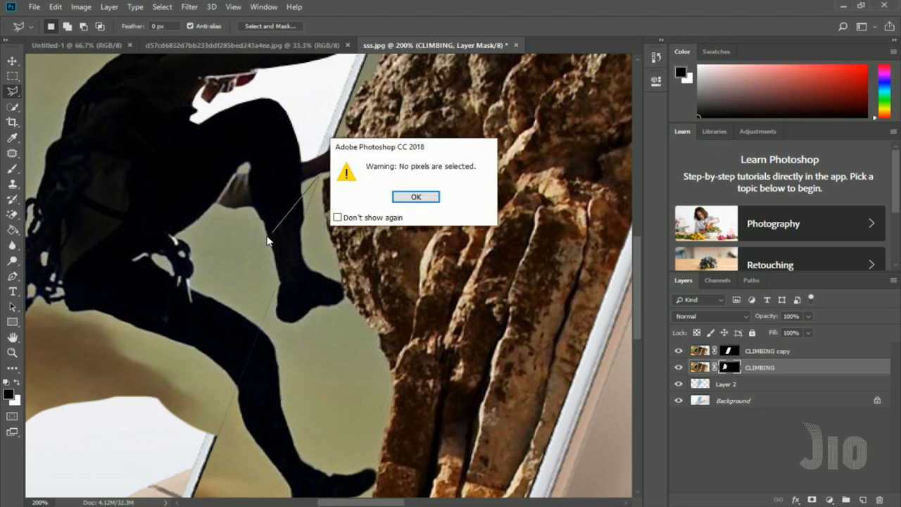
click(416, 197)
click(12, 168)
key(alt+Delete)
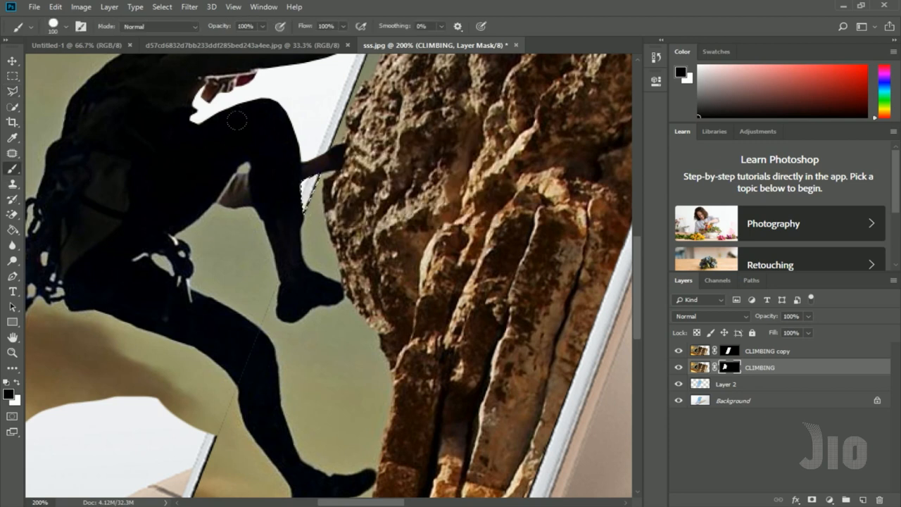
key(ctrl+d)
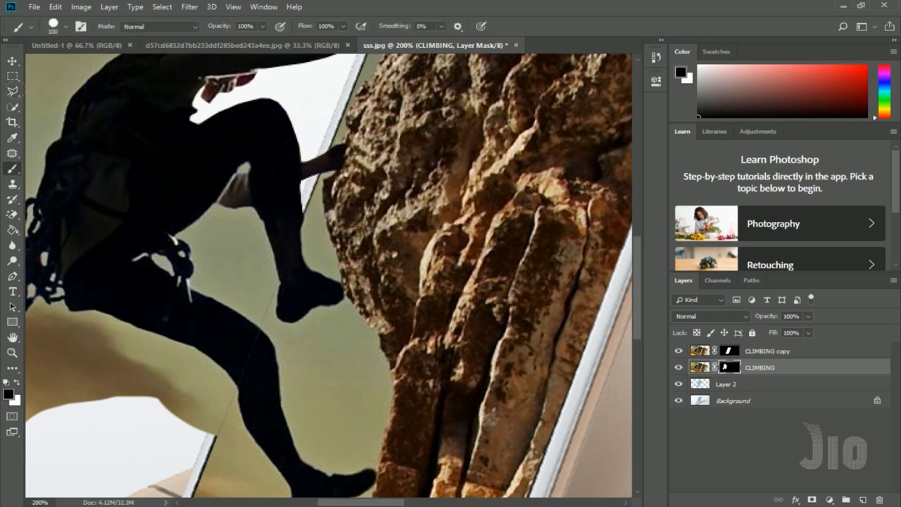
Step: Select the sky between the climber's legs, up to the screen edge, with the Lasso tool, paint it black on the CLIMBING mask, and deselect
right_click(12, 91)
click(49, 90)
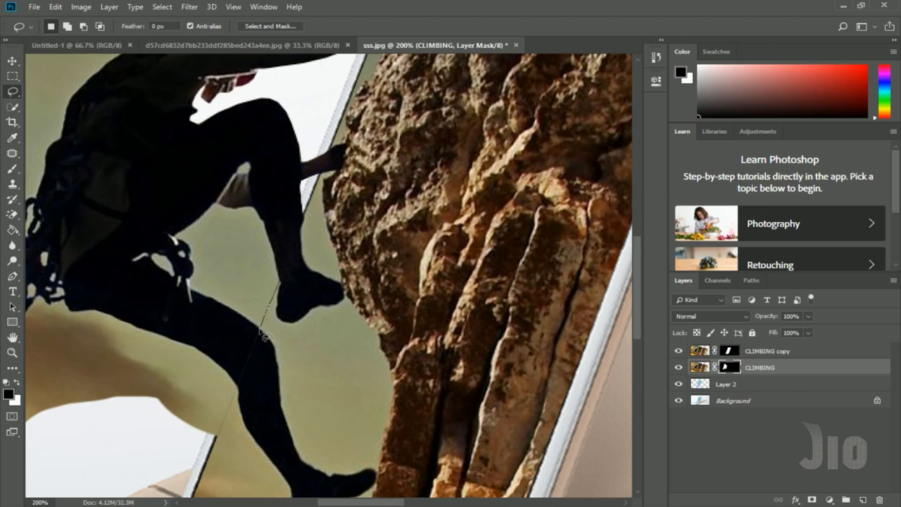
drag(261, 329, 192, 282)
drag(192, 250, 176, 240)
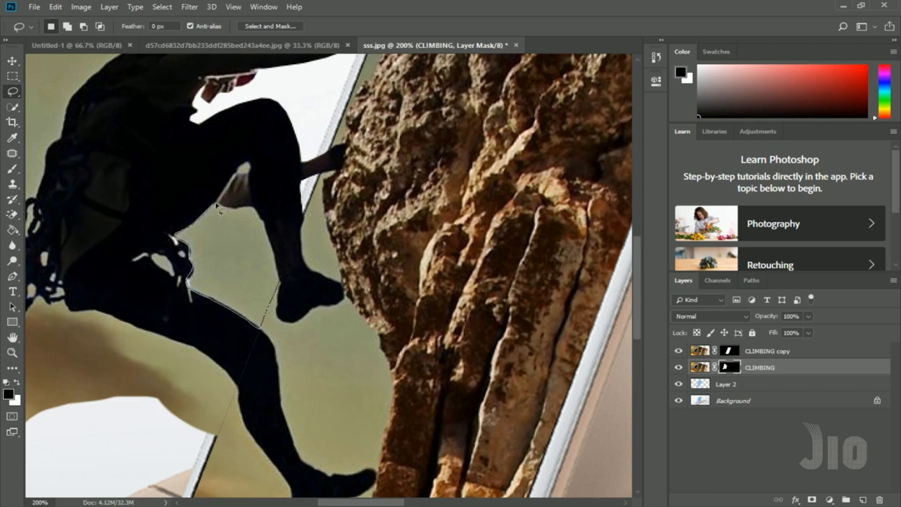
mouse_move(250, 211)
mouse_down()
mouse_move(273, 243)
mouse_move(283, 289)
mouse_up()
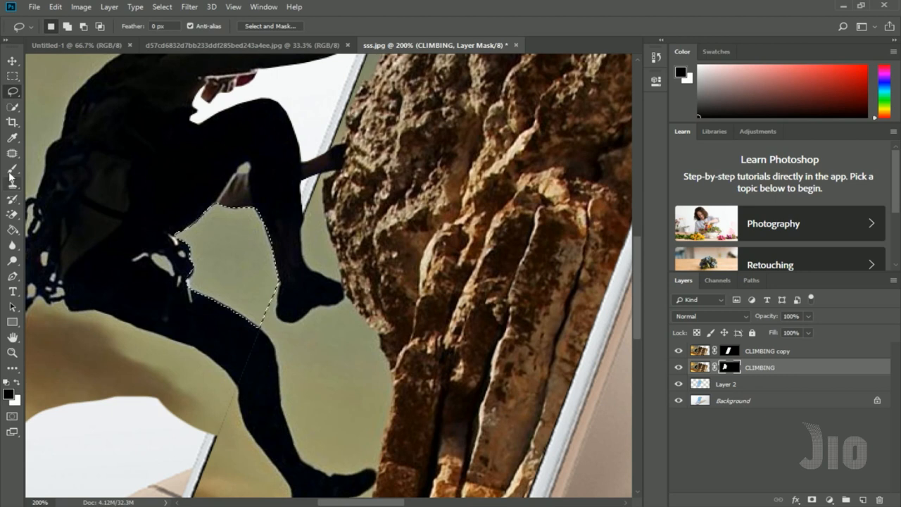
key(b)
drag(232, 247, 150, 280)
key(ctrl+d)
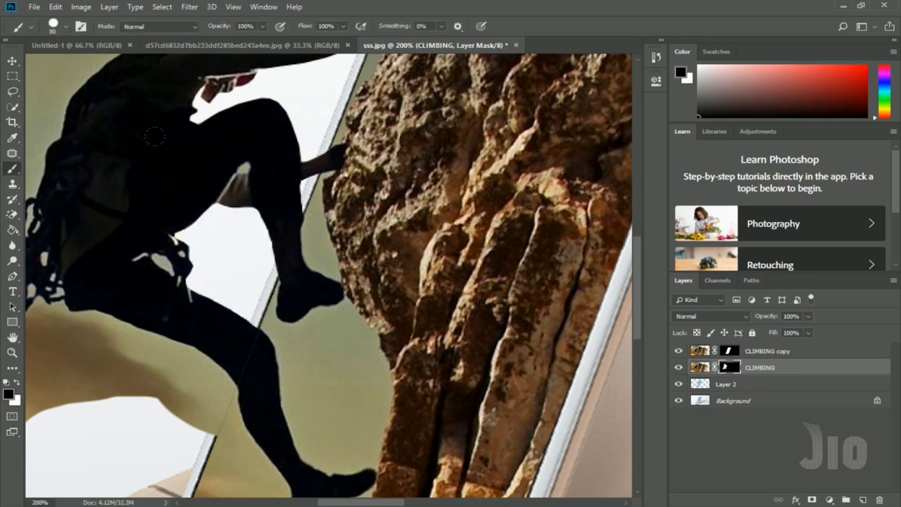
Step: Reduce the brush to 10 px and paint black over the small sky gaps behind the raised knee and inside the harness loop
key(bracketleft)
key(bracketleft)
key(bracketleft)
click(244, 167)
drag(258, 261, 293, 185)
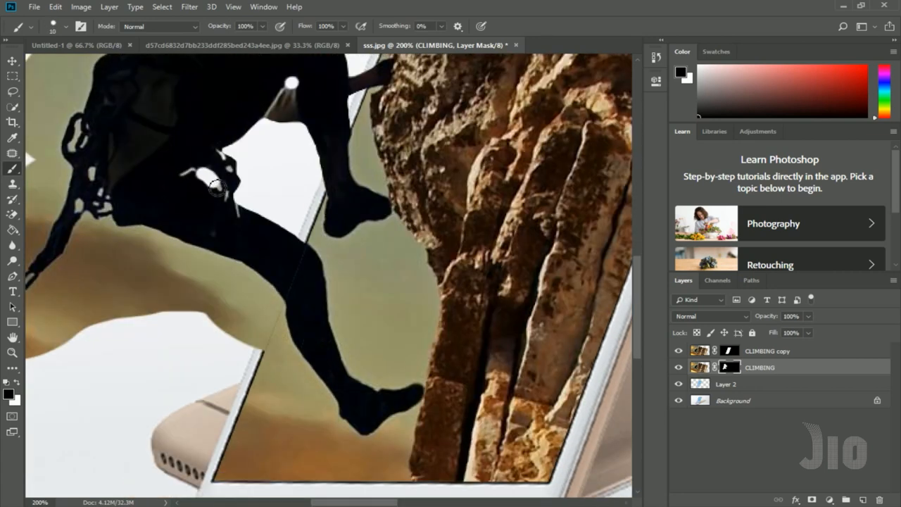
Step: Outline the sky below the climber's lower thigh and hanging rope, up to the phone's screen edge, with the Polygonal Lasso tool
drag(267, 227, 300, 161)
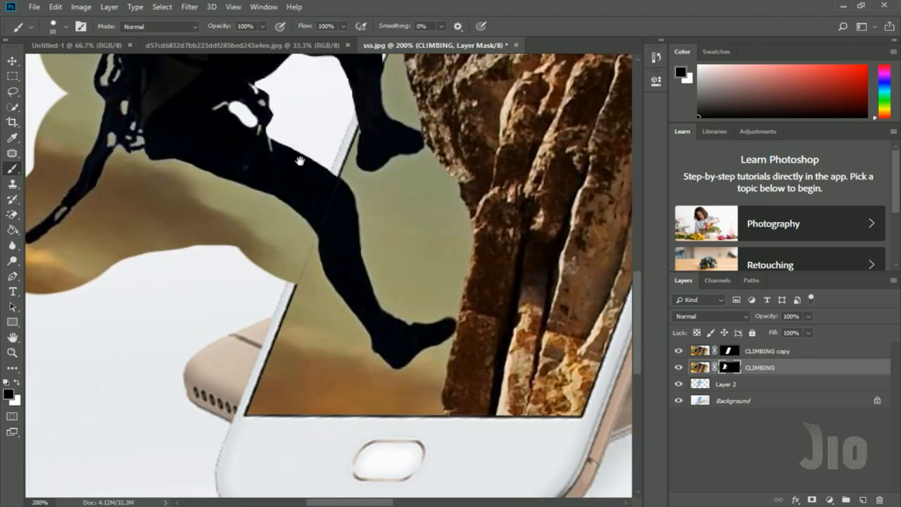
click(12, 91)
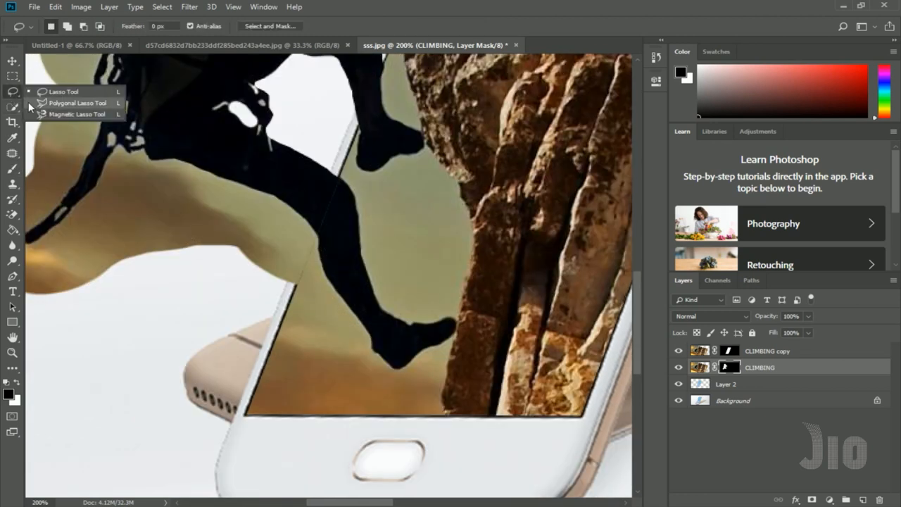
click(74, 103)
click(152, 160)
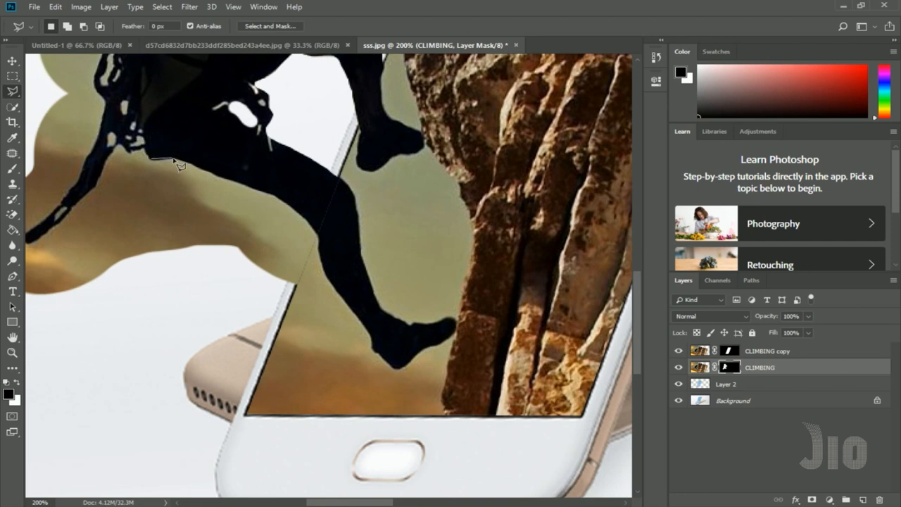
click(176, 161)
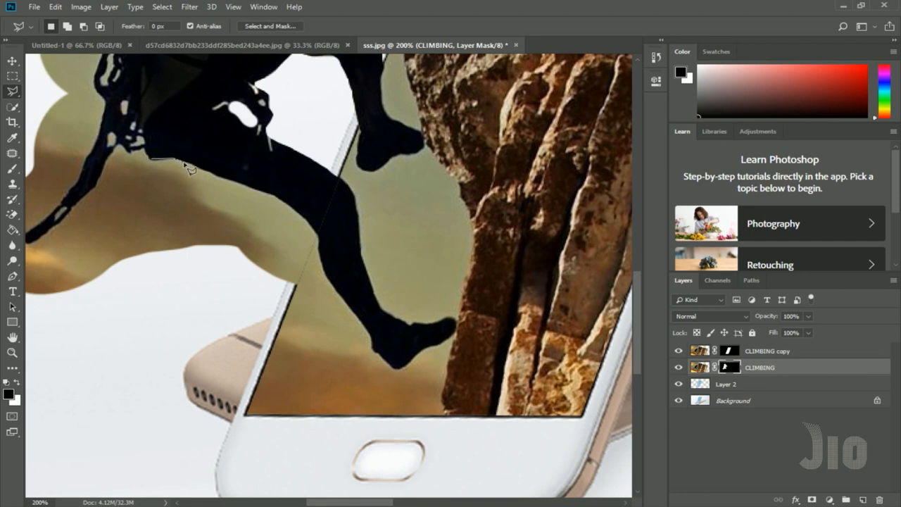
click(274, 194)
click(294, 210)
click(318, 240)
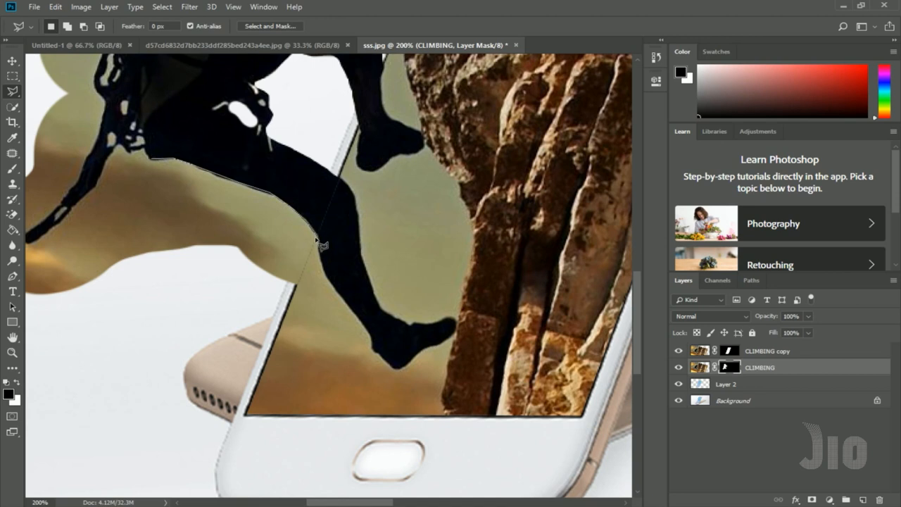
click(295, 288)
click(209, 302)
drag(156, 329, 315, 317)
click(175, 324)
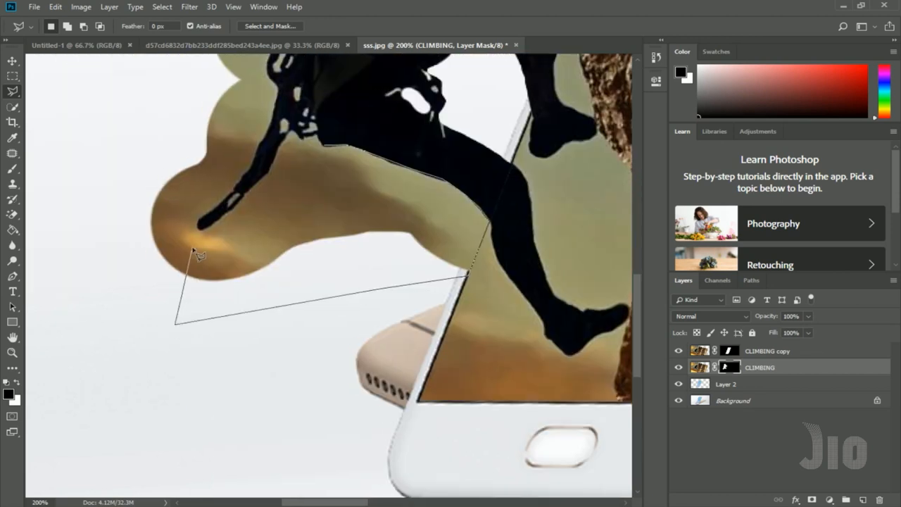
click(204, 227)
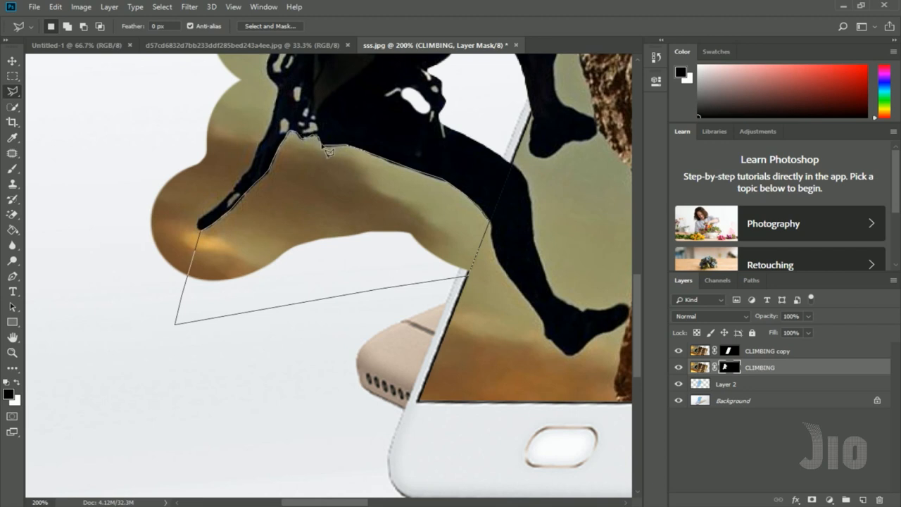
click(329, 151)
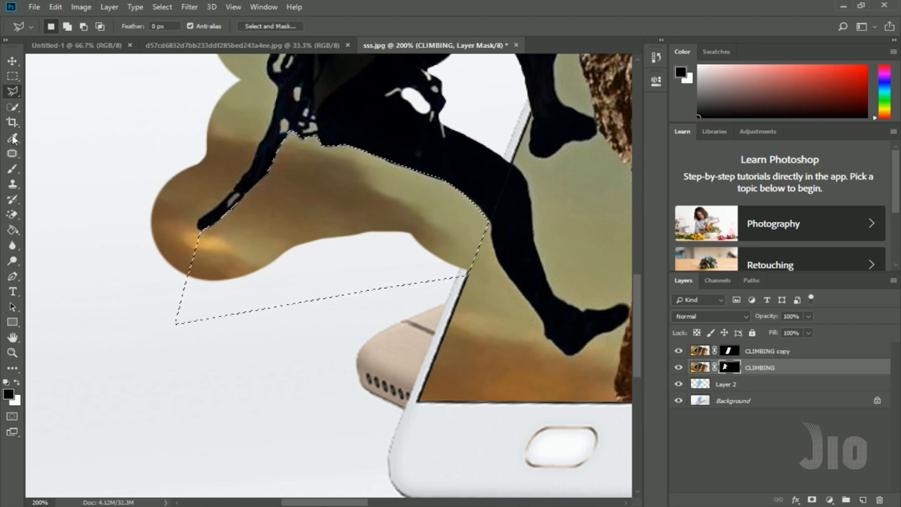
Step: Enlarge the brush to 60 px, paint black on the CLIMBING mask to hide the selected sky below the thigh and rope, and deselect
click(12, 168)
click(345, 176)
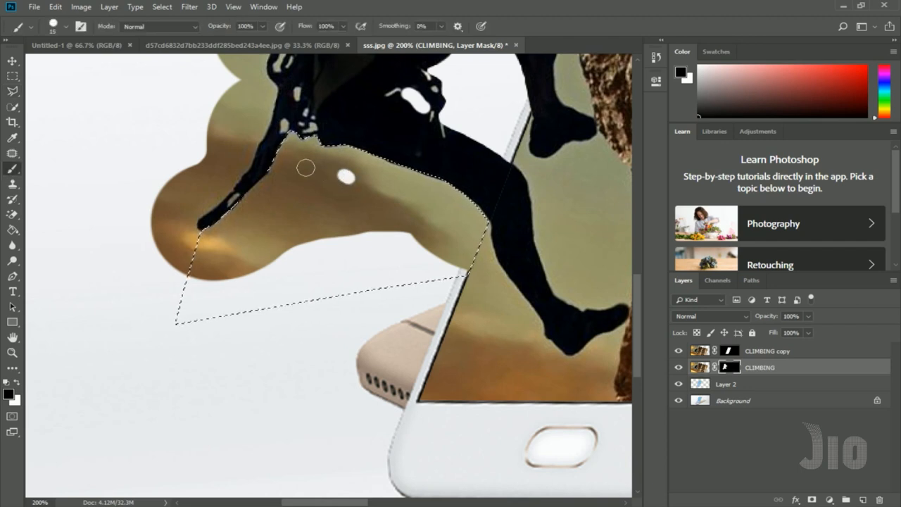
key(])
key(])
key(])
key(])
key(])
key(])
key(])
key(])
mouse_move(305, 168)
mouse_down()
mouse_move(373, 190)
mouse_move(389, 237)
mouse_move(423, 214)
mouse_up()
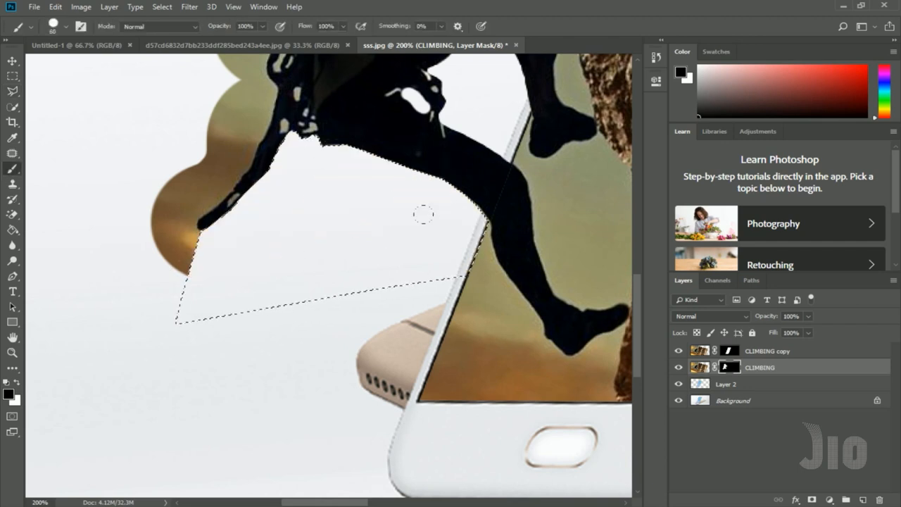
key(ctrl+d)
scroll(312, 326, up, 5)
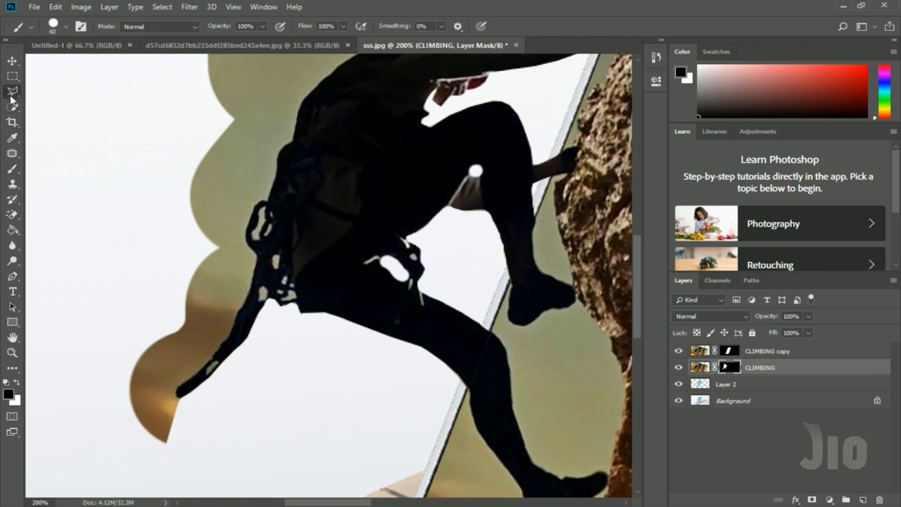
Step: Select the sky behind the climber's lower back and hanging rope with the Lasso tool, paint it black on the CLIMBING mask, and deselect
right_click(10, 98)
click(46, 90)
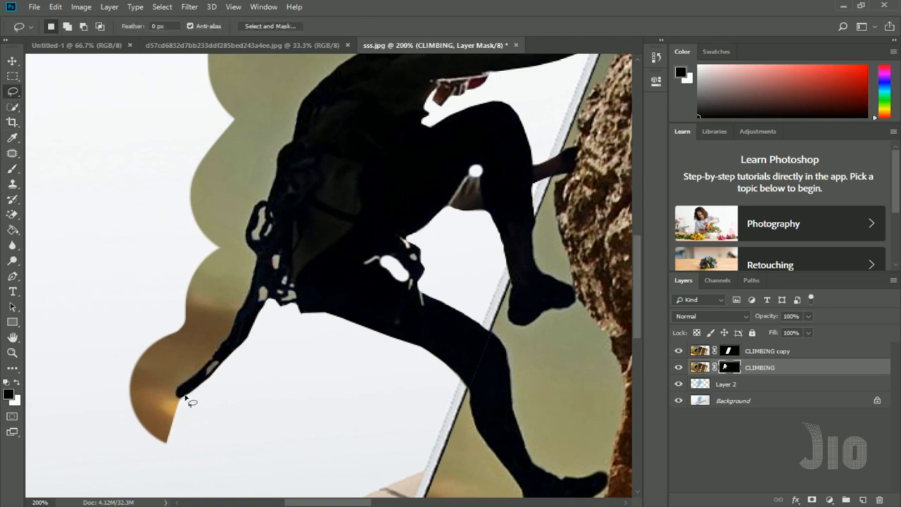
mouse_move(180, 398)
mouse_down()
mouse_move(232, 327)
mouse_move(253, 283)
mouse_move(250, 215)
mouse_move(269, 199)
mouse_move(292, 141)
mouse_move(268, 130)
mouse_move(195, 126)
mouse_move(77, 289)
mouse_move(85, 364)
mouse_move(118, 447)
mouse_move(157, 453)
mouse_move(203, 424)
mouse_up()
key(b)
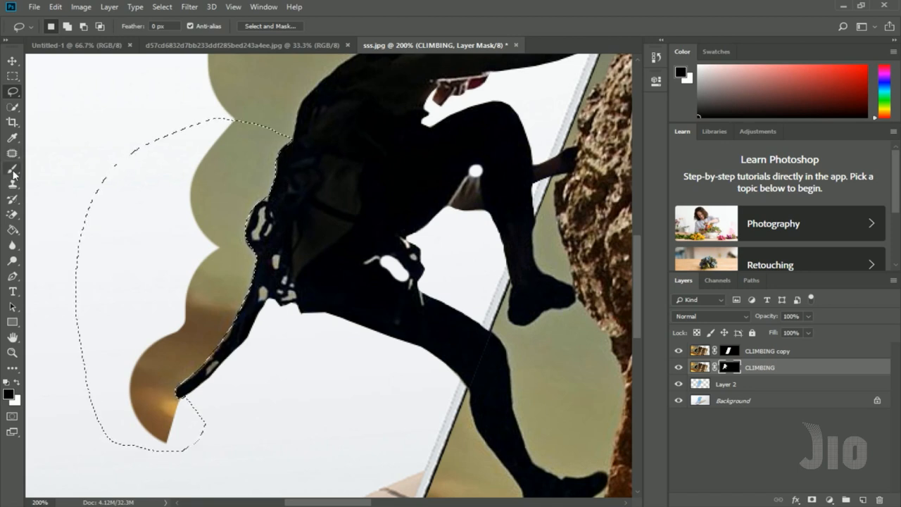
mouse_move(332, 126)
mouse_down()
mouse_move(266, 95)
mouse_move(195, 297)
mouse_move(134, 384)
mouse_up()
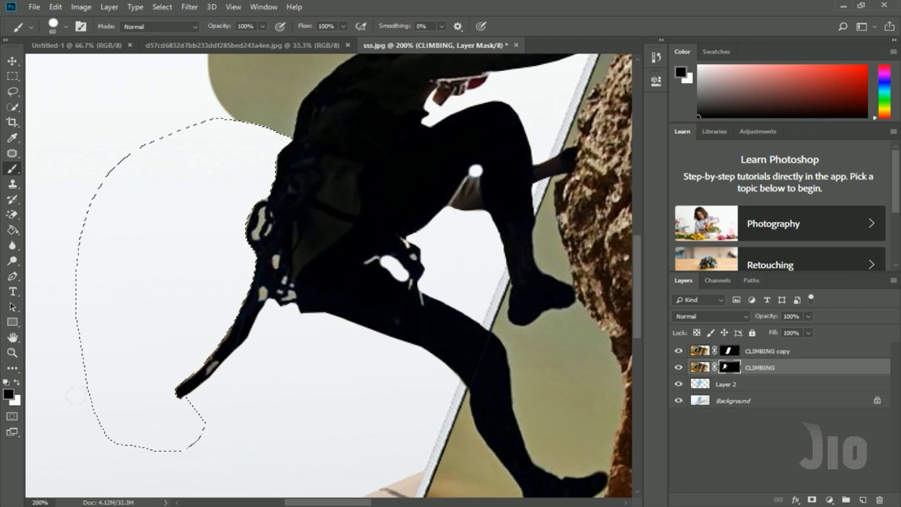
key(ctrl+d)
Step: Select the remaining sky above the climber's head and upper back with the Lasso tool, paint it black on the CLIMBING mask, and deselect
mouse_move(402, 163)
mouse_down()
mouse_move(322, 429)
mouse_move(338, 338)
mouse_up()
click(13, 92)
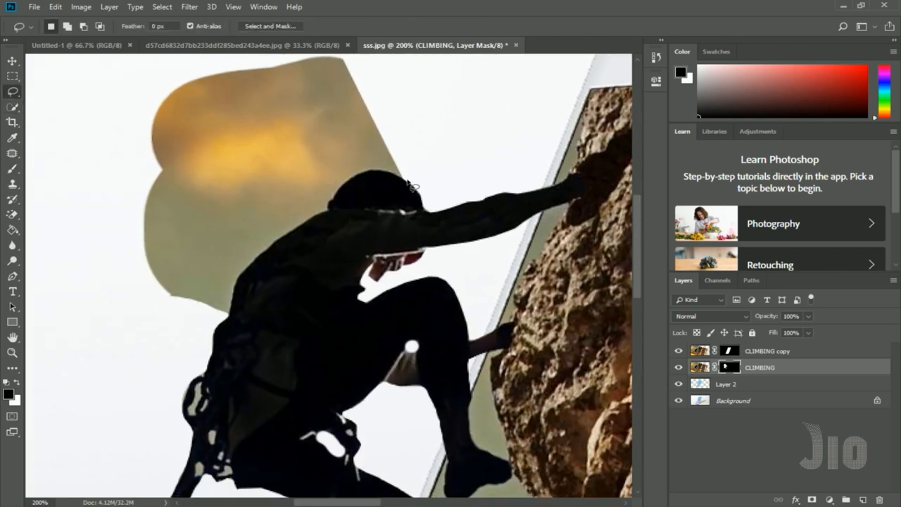
mouse_move(409, 184)
mouse_down()
mouse_move(368, 171)
mouse_move(343, 184)
mouse_move(318, 220)
mouse_move(251, 269)
mouse_move(222, 322)
mouse_move(125, 328)
mouse_move(113, 141)
mouse_move(155, 88)
mouse_move(206, 63)
mouse_move(337, 53)
mouse_move(405, 102)
mouse_move(425, 172)
mouse_up()
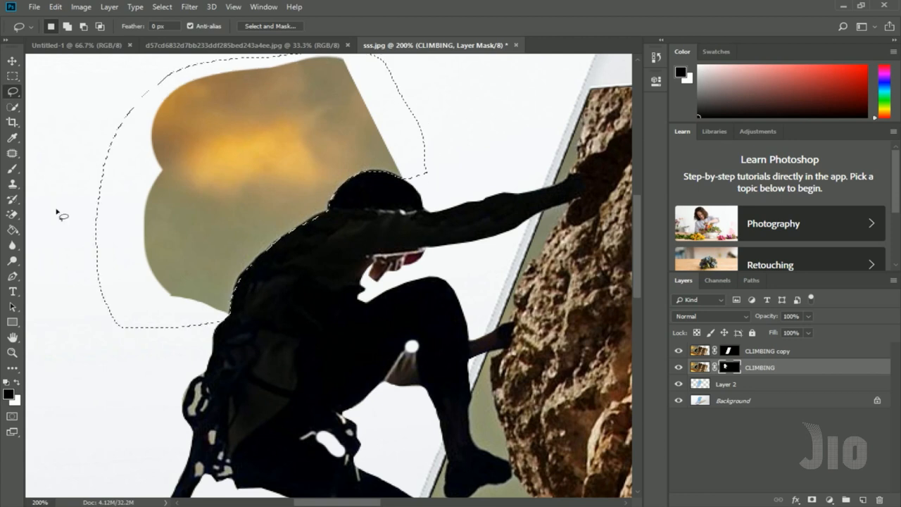
click(12, 170)
mouse_move(380, 113)
mouse_down()
mouse_move(100, 91)
mouse_move(233, 133)
mouse_move(330, 147)
mouse_move(98, 310)
mouse_move(215, 295)
mouse_up()
key(ctrl+d)
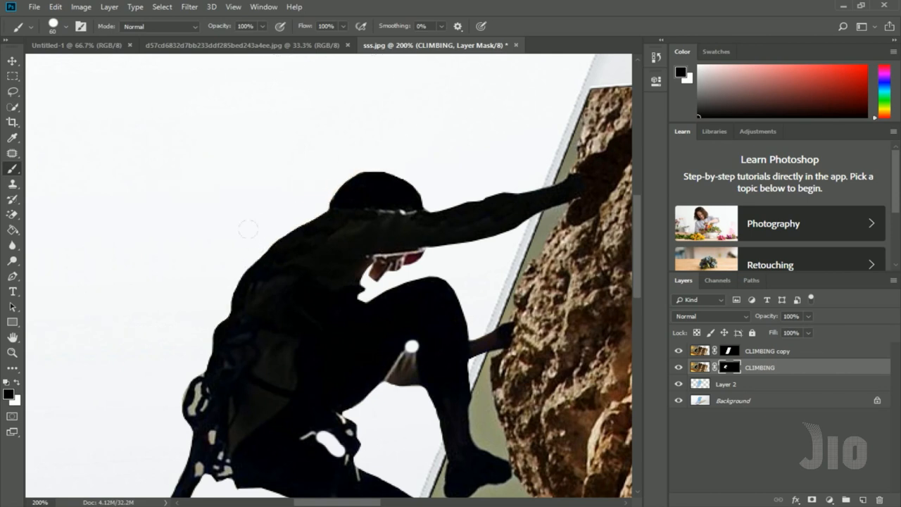
Step: Delete the layer mask from the CLIMBING layer to expose the full climber photo, and undo the deletion
key(ctrl+minus)
key(ctrl+minus)
drag(394, 313, 266, 266)
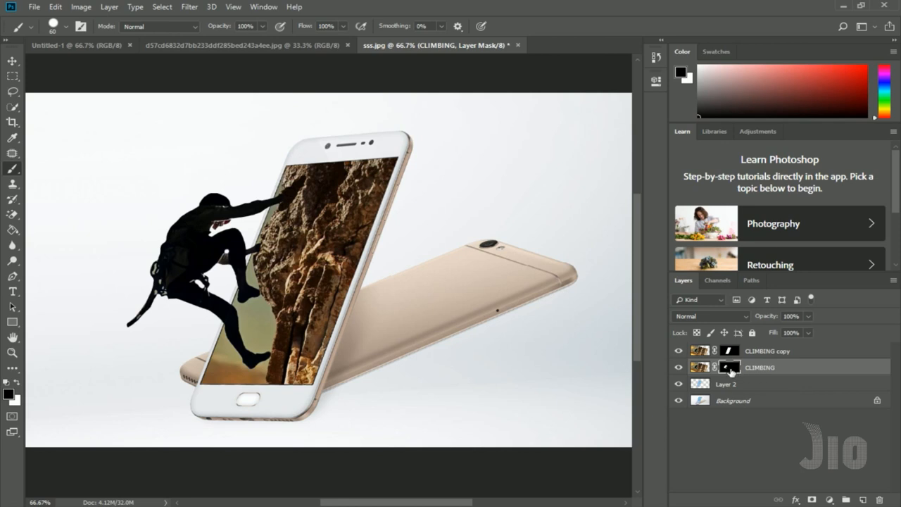
right_click(731, 372)
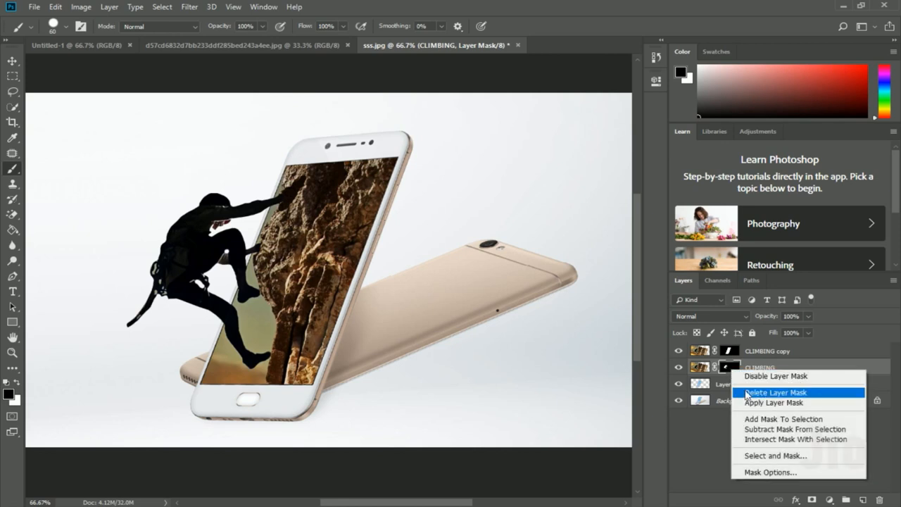
click(748, 395)
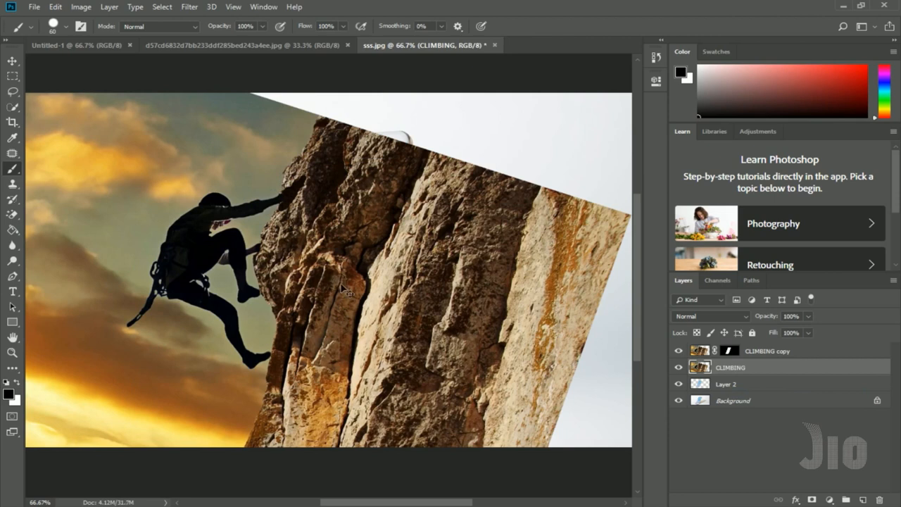
key(ctrl+z)
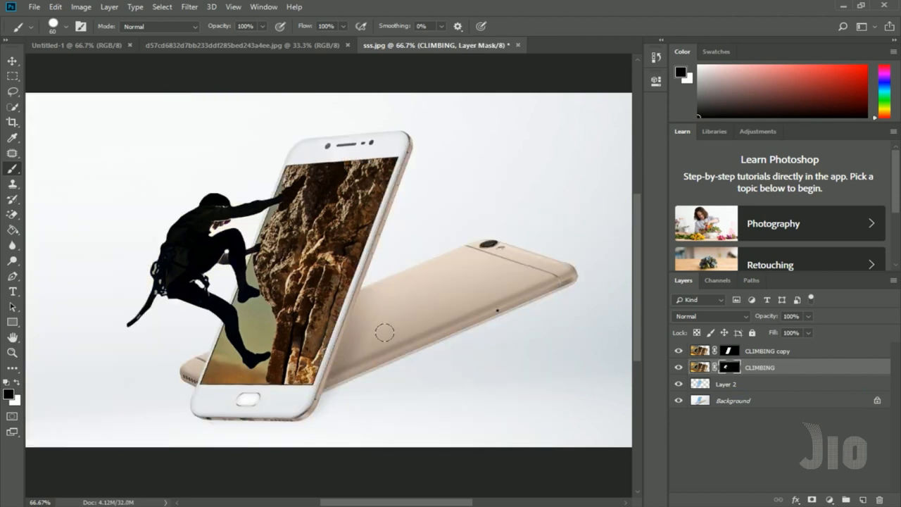